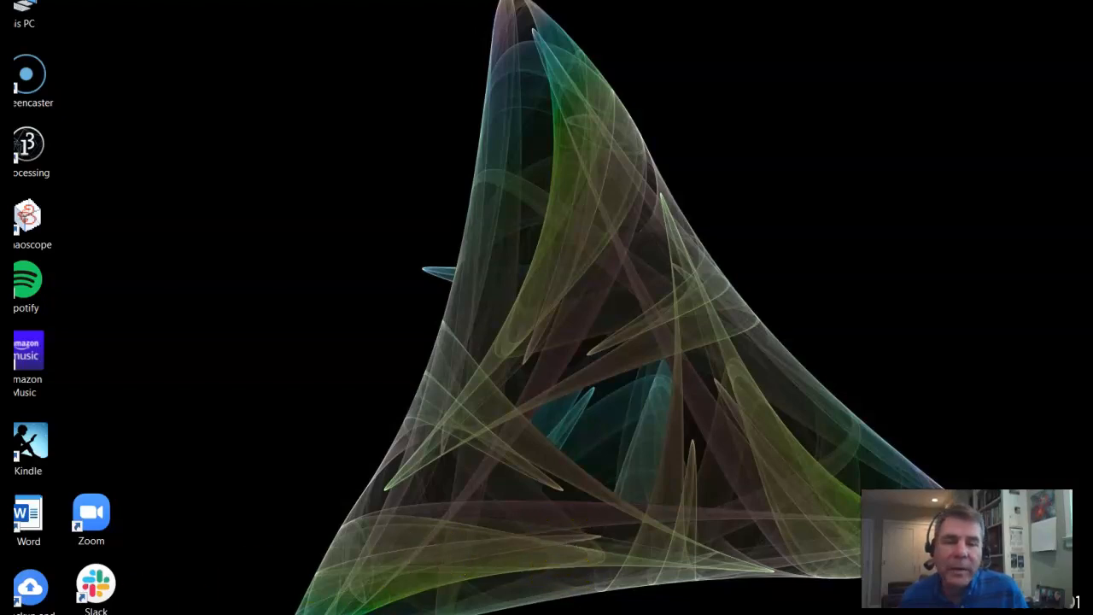
- Search Windows for Excel and view the pinning options for the app
{"action": "key", "text": "super"}
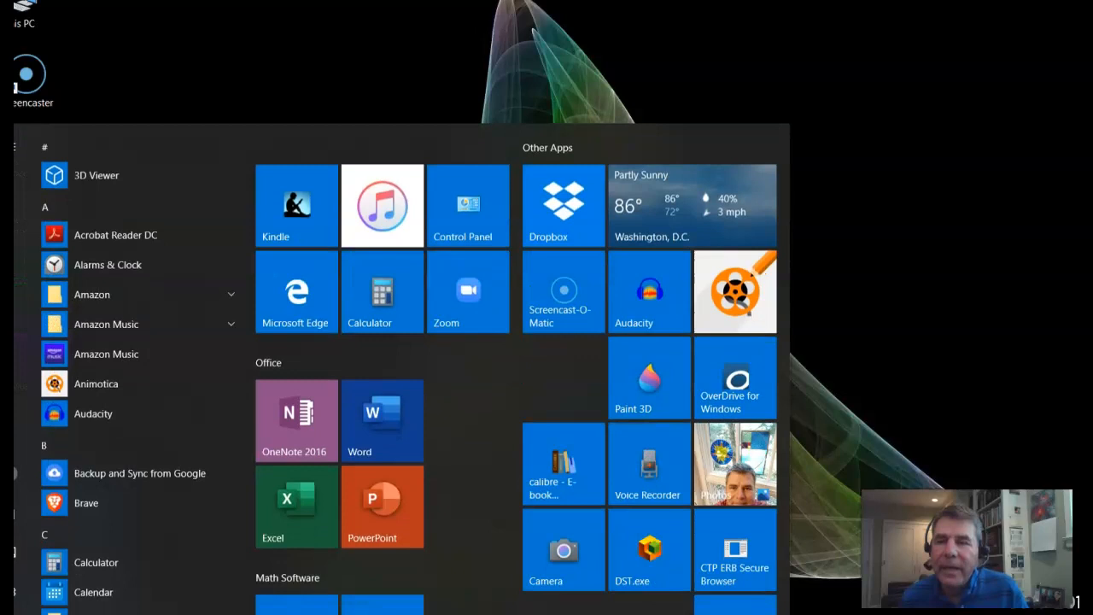
{"action": "type", "text": "exc"}
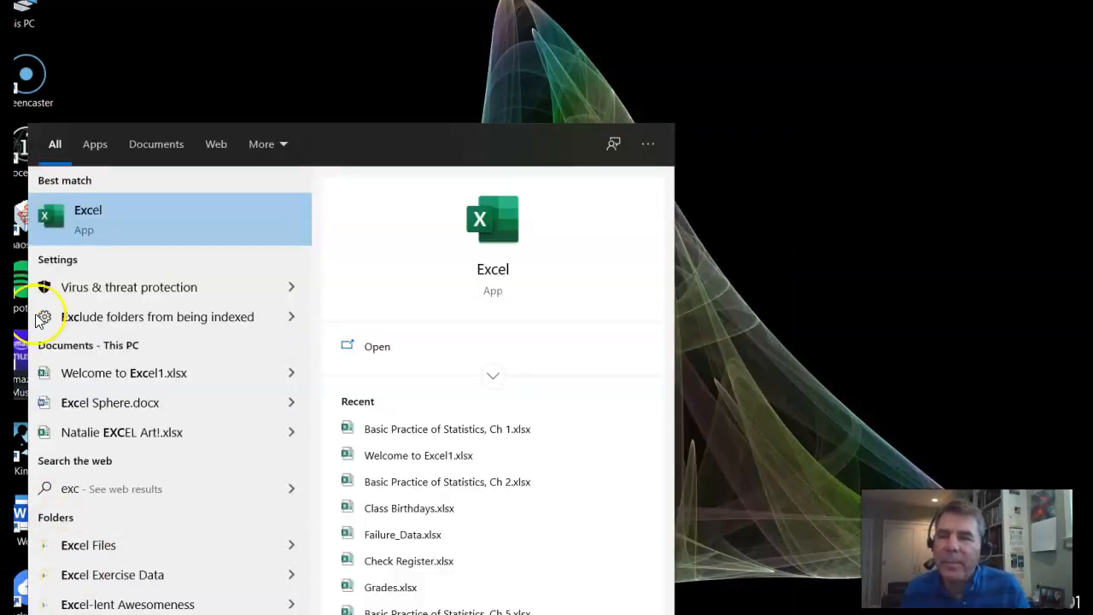
{"action": "right_click", "coordinate": [84, 218]}
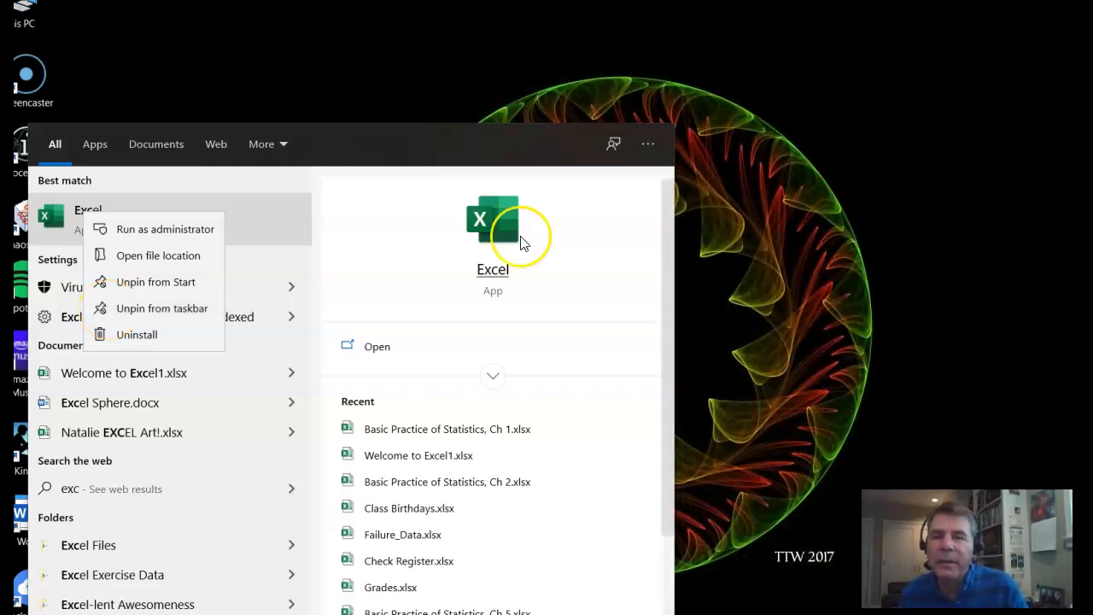
{"action": "left_click", "coordinate": [869, 135]}
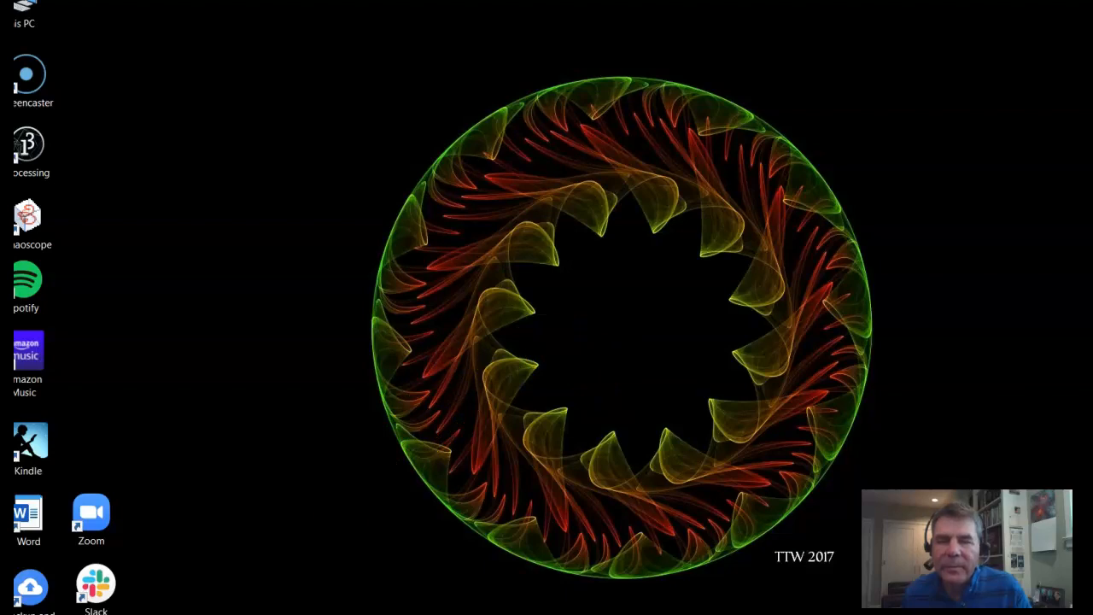
- Switch to Excel and create a blank workbook
{"action": "left_click", "coordinate": [267, 612]}
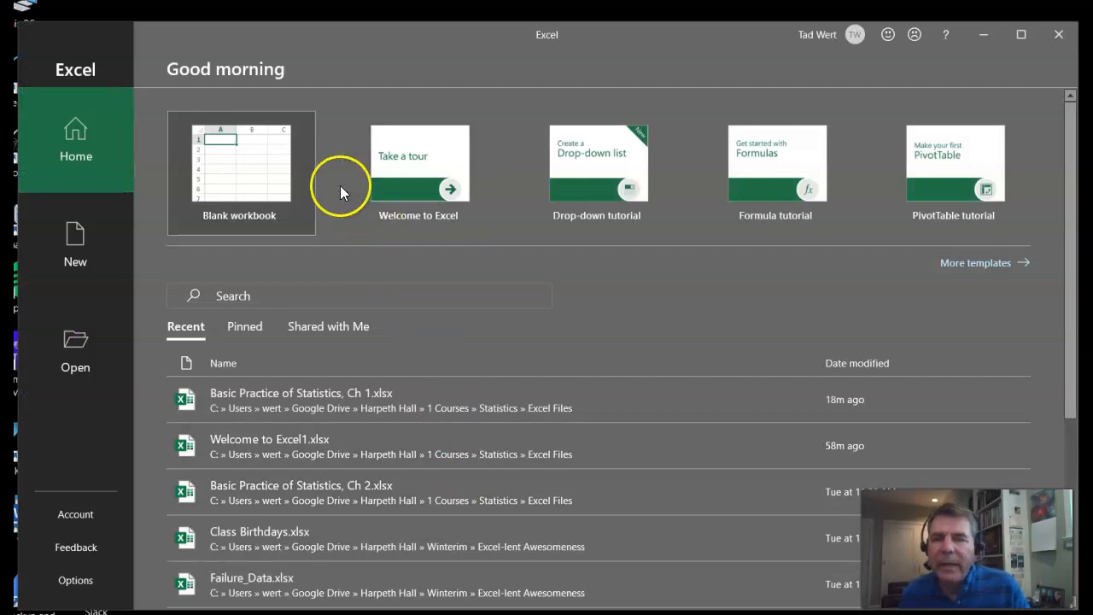
{"action": "left_click", "coordinate": [246, 180]}
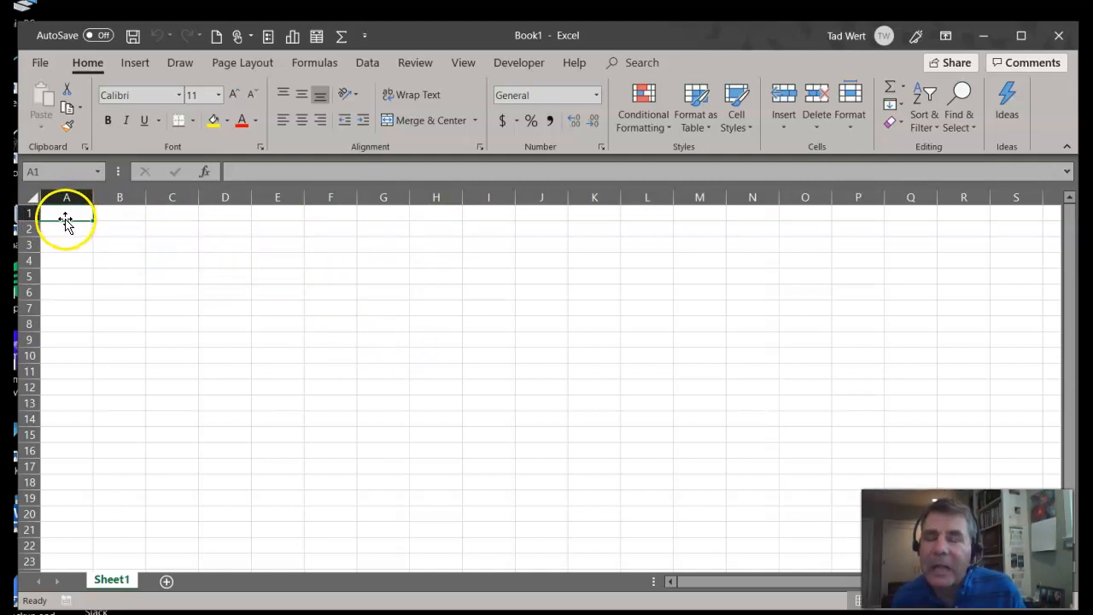
{"action": "left_click", "coordinate": [278, 242]}
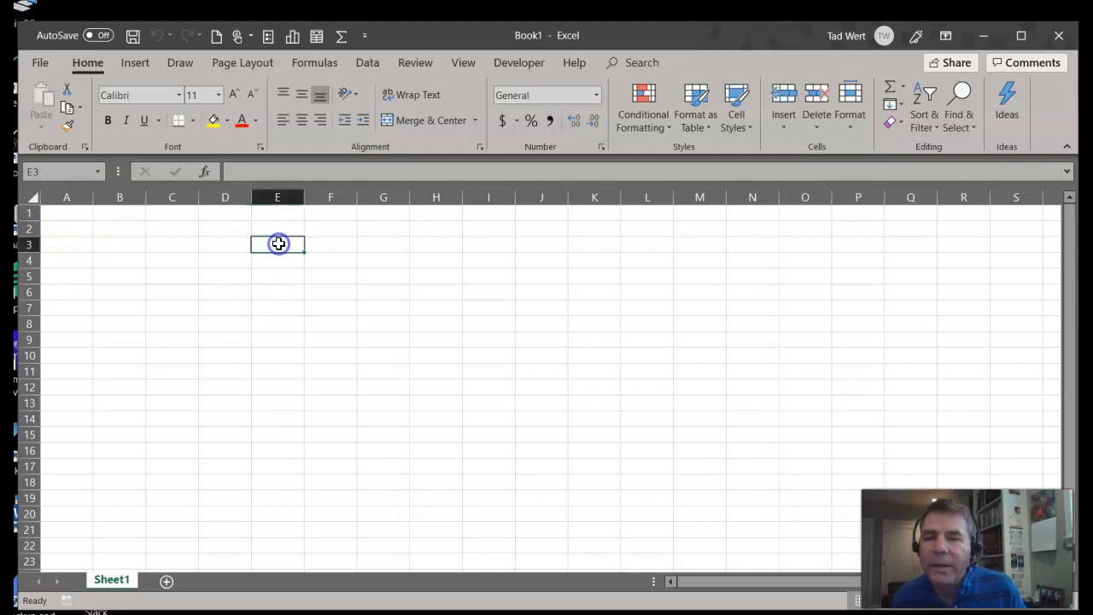
{"action": "left_click", "coordinate": [179, 373]}
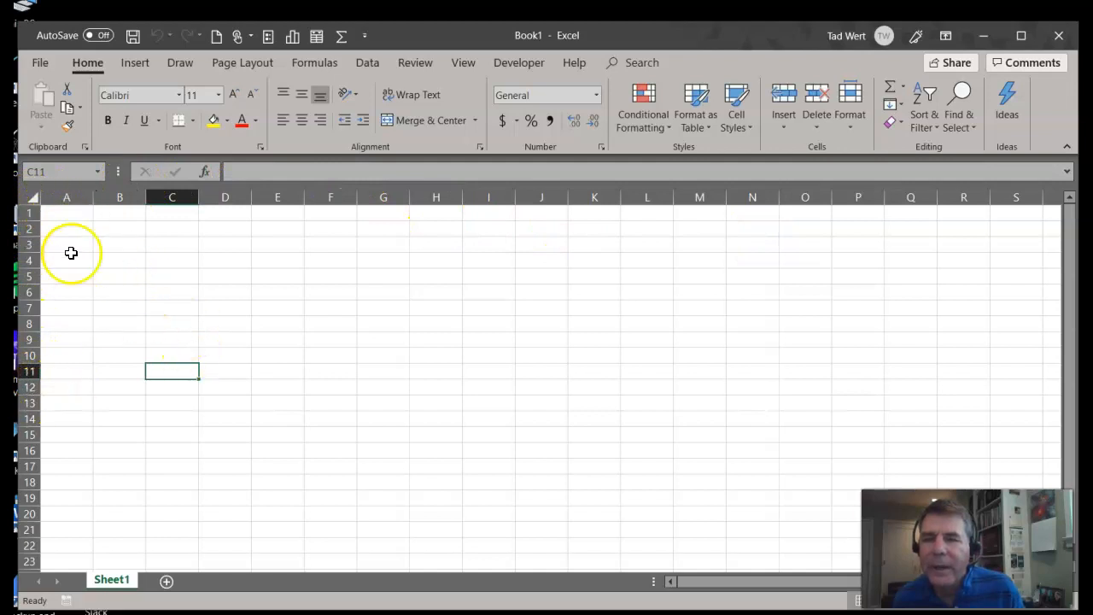
{"action": "left_click", "coordinate": [124, 248]}
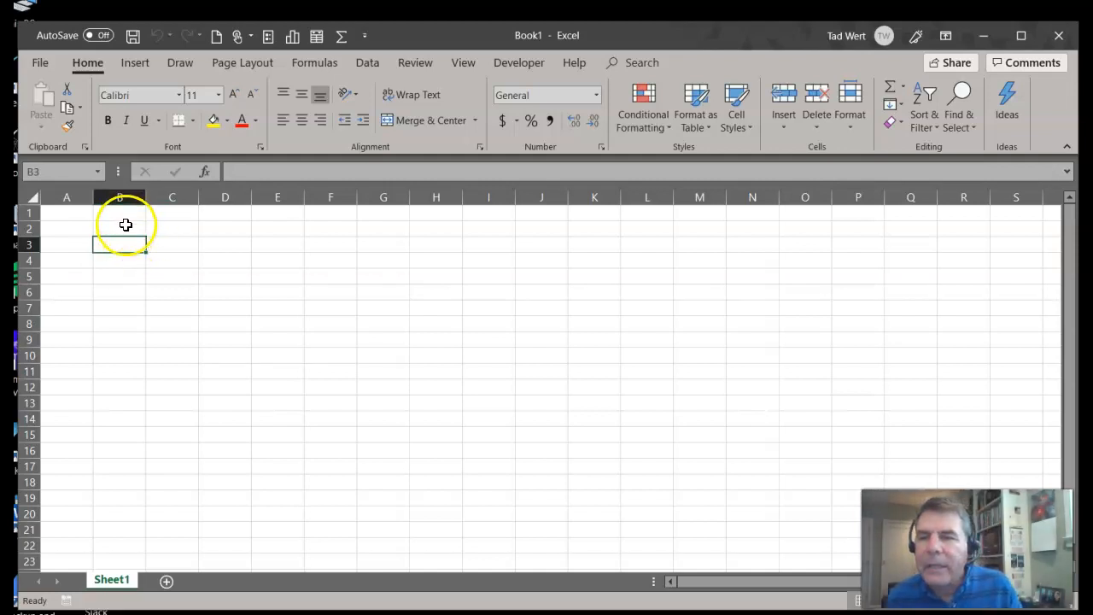
- Enter 1 in cell B2 and 2 in cell B3
{"action": "left_click", "coordinate": [126, 225]}
{"action": "type", "text": "1"}
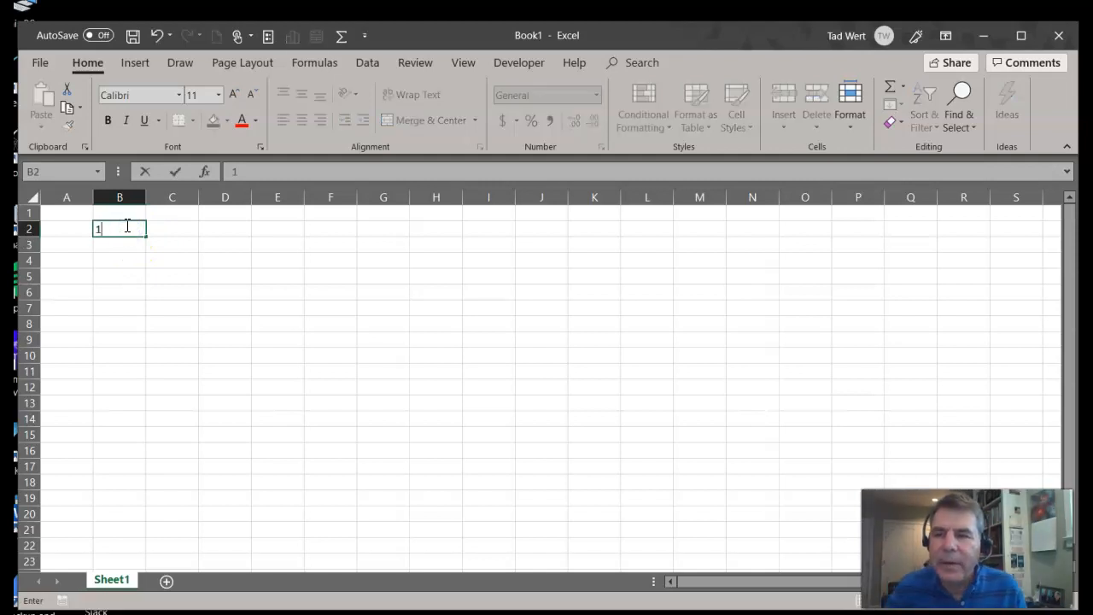
{"action": "key", "text": "Return"}
{"action": "type", "text": "2"}
{"action": "left_click", "coordinate": [139, 247]}
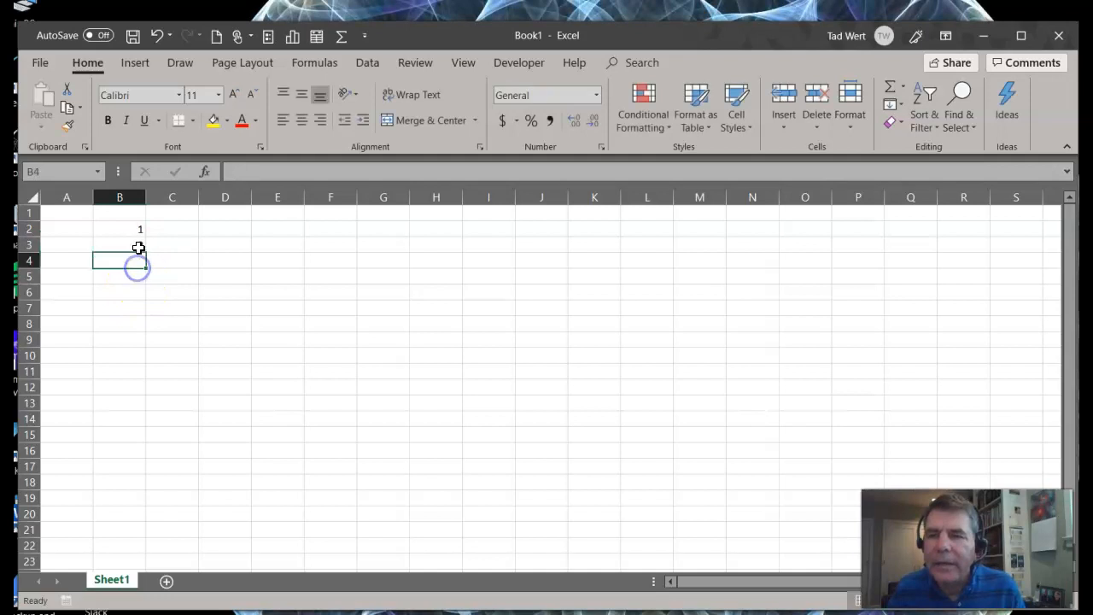
- Extend the number series in B2:B3 down the column to row 16
{"action": "left_click", "coordinate": [140, 228]}
{"action": "left_click_drag", "start_coordinate": [141, 236], "coordinate": [139, 243]}
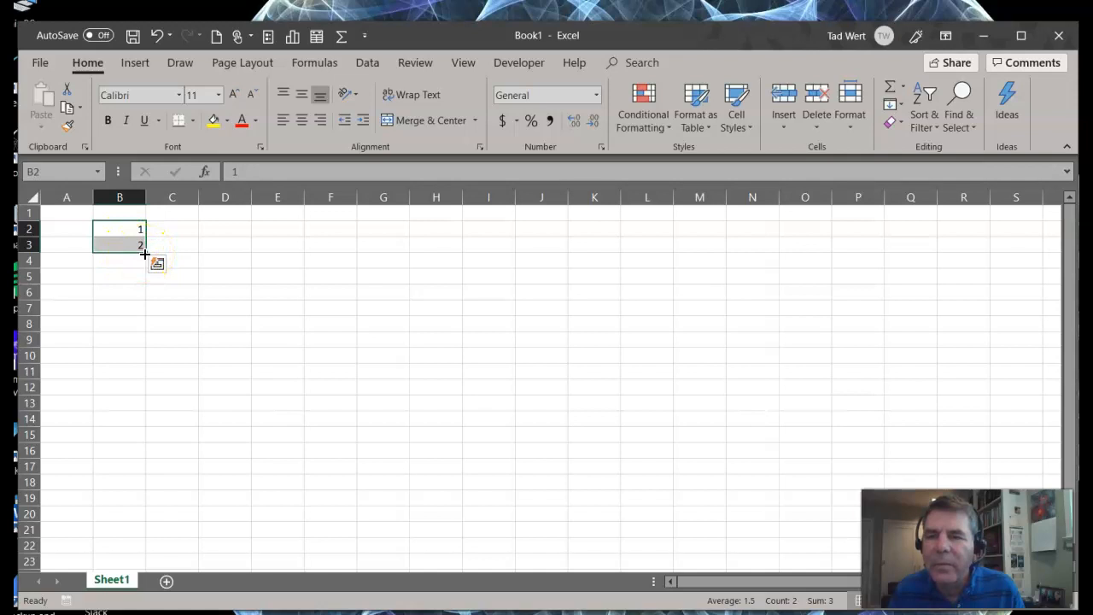
{"action": "left_click_drag", "start_coordinate": [145, 254], "coordinate": [152, 466]}
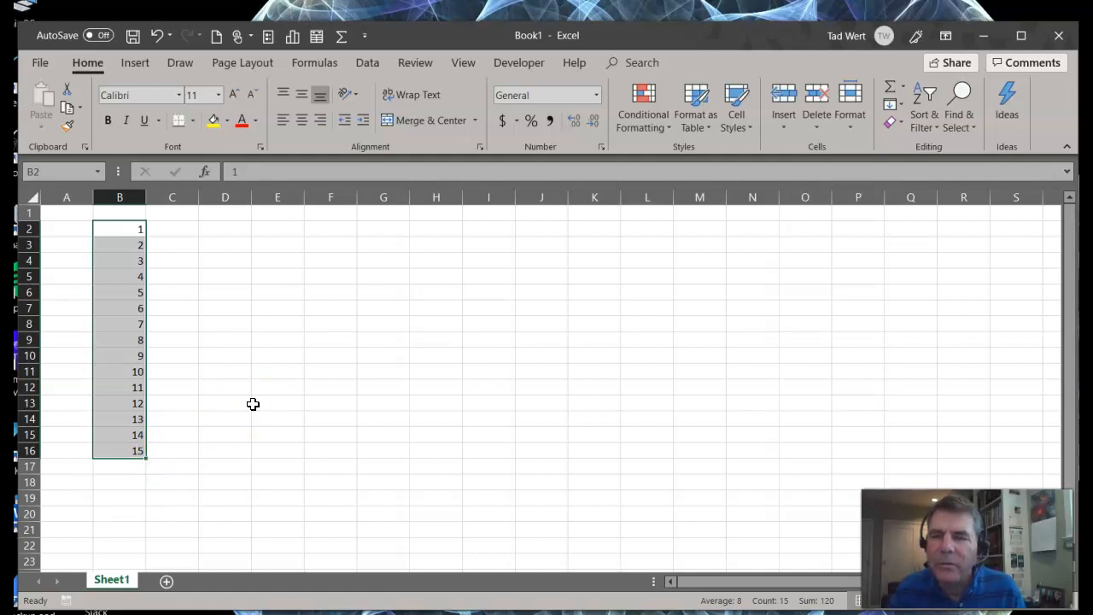
- Undo the series fill and the entry in B3, and enter 3 in B3 instead
{"action": "key", "text": "ctrl+z"}
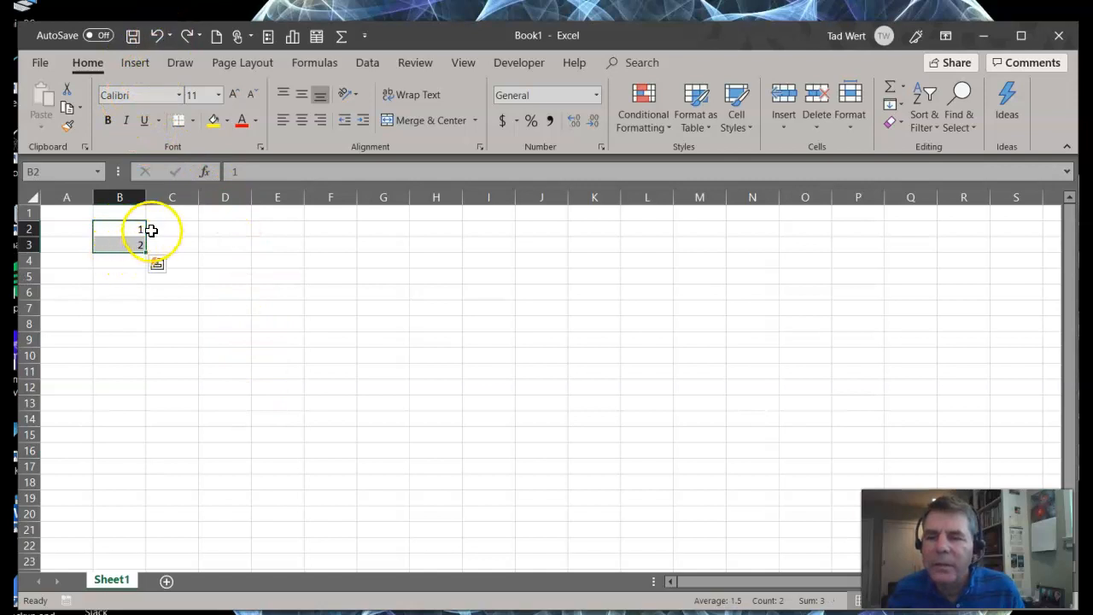
{"action": "left_click", "coordinate": [158, 35]}
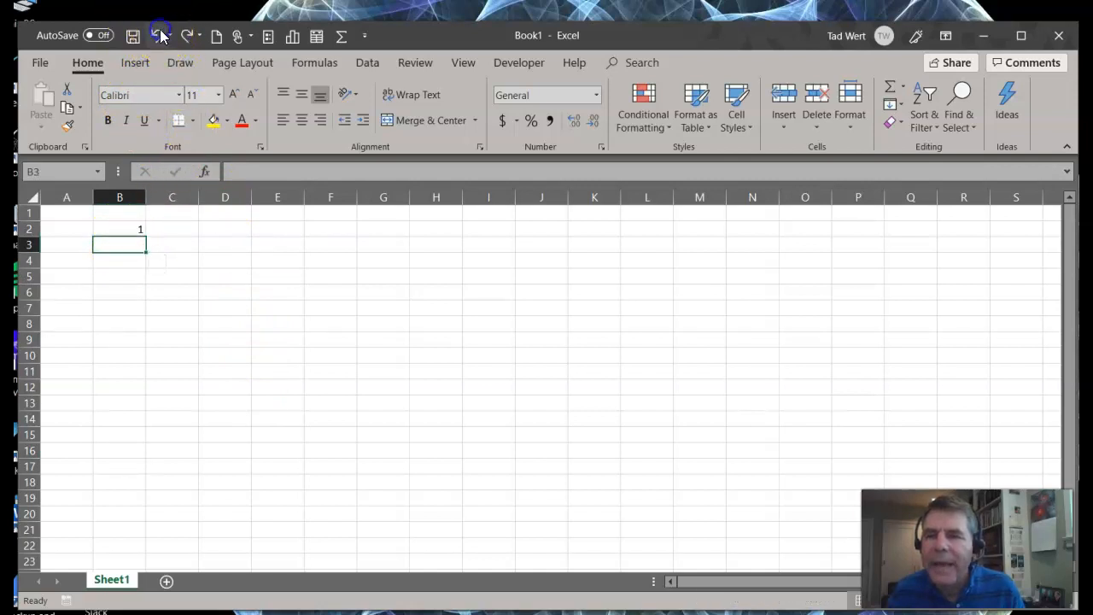
{"action": "left_click", "coordinate": [141, 230]}
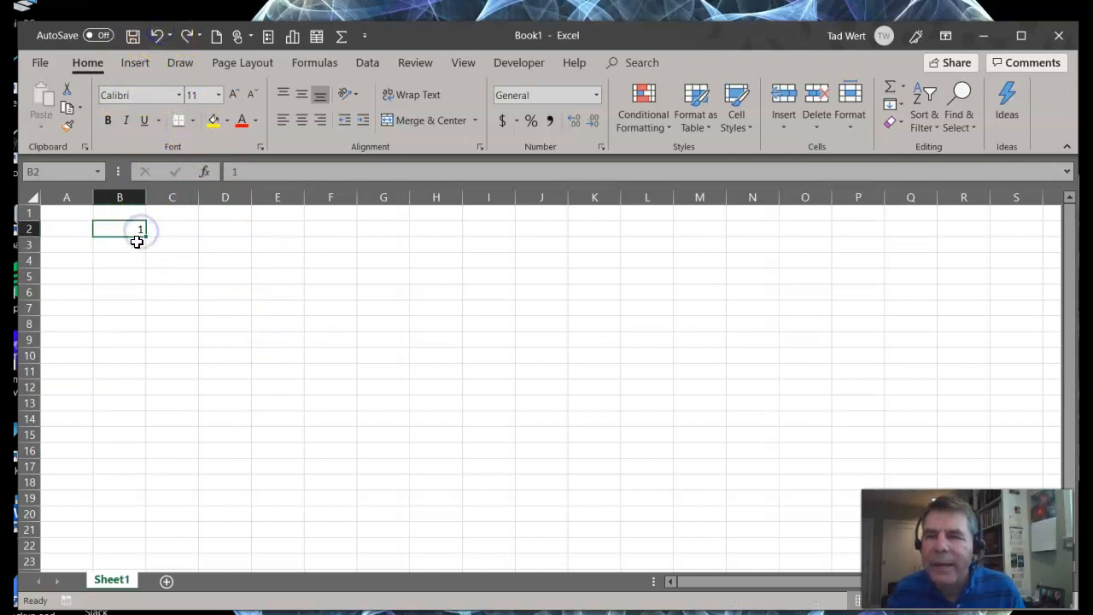
{"action": "left_click", "coordinate": [136, 242]}
{"action": "type", "text": "3"}
- Fill the odd-number series from B2:B3 down to B20, and undo that fill
{"action": "left_click", "coordinate": [139, 226]}
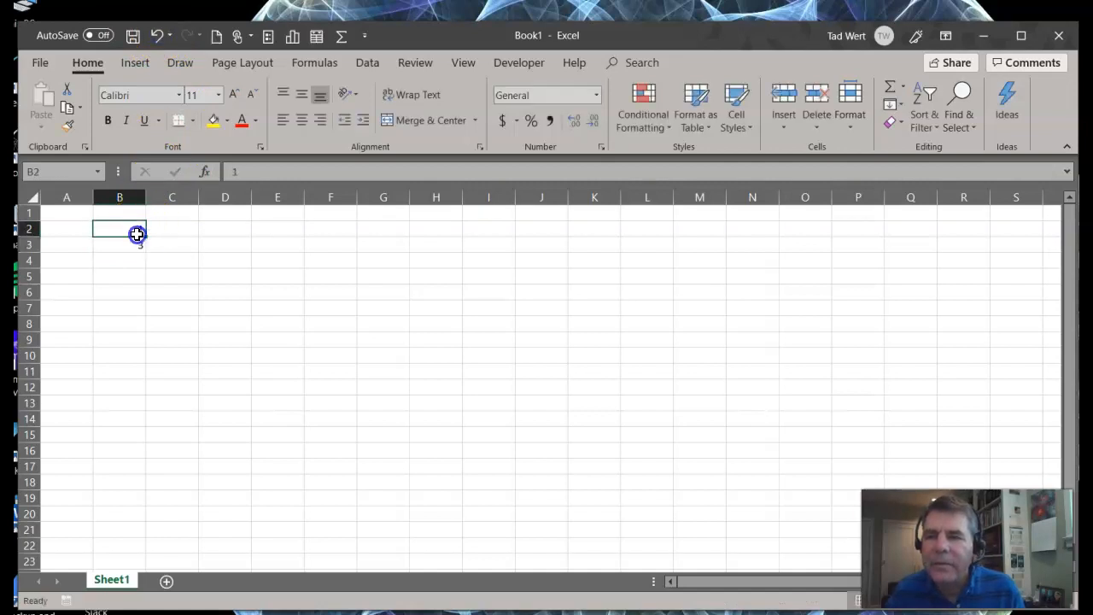
{"action": "left_click_drag", "start_coordinate": [137, 233], "coordinate": [136, 245]}
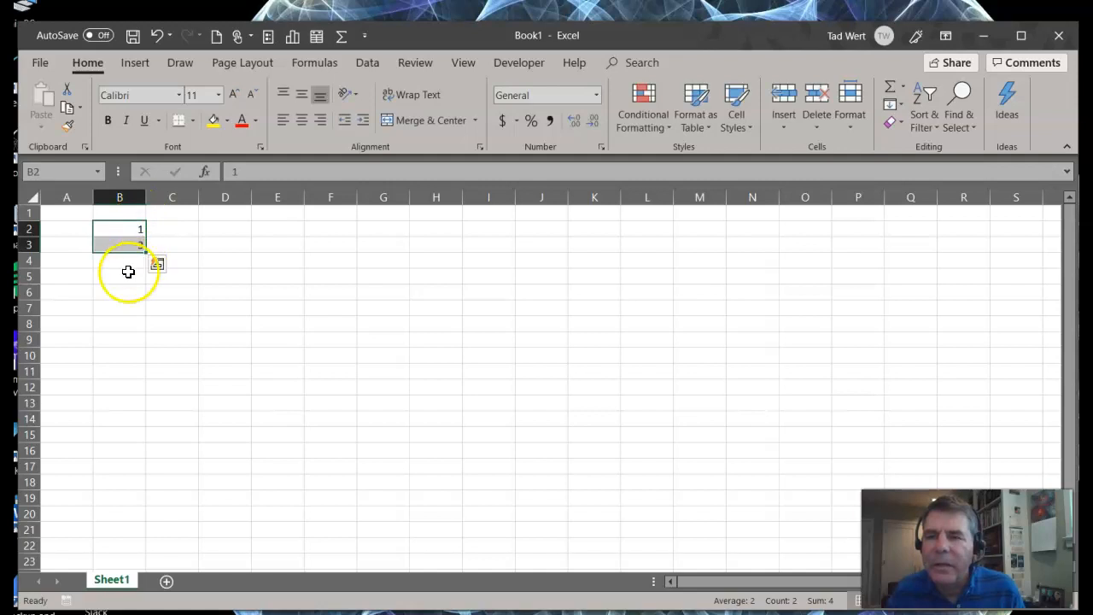
{"action": "left_click_drag", "start_coordinate": [146, 252], "coordinate": [125, 523]}
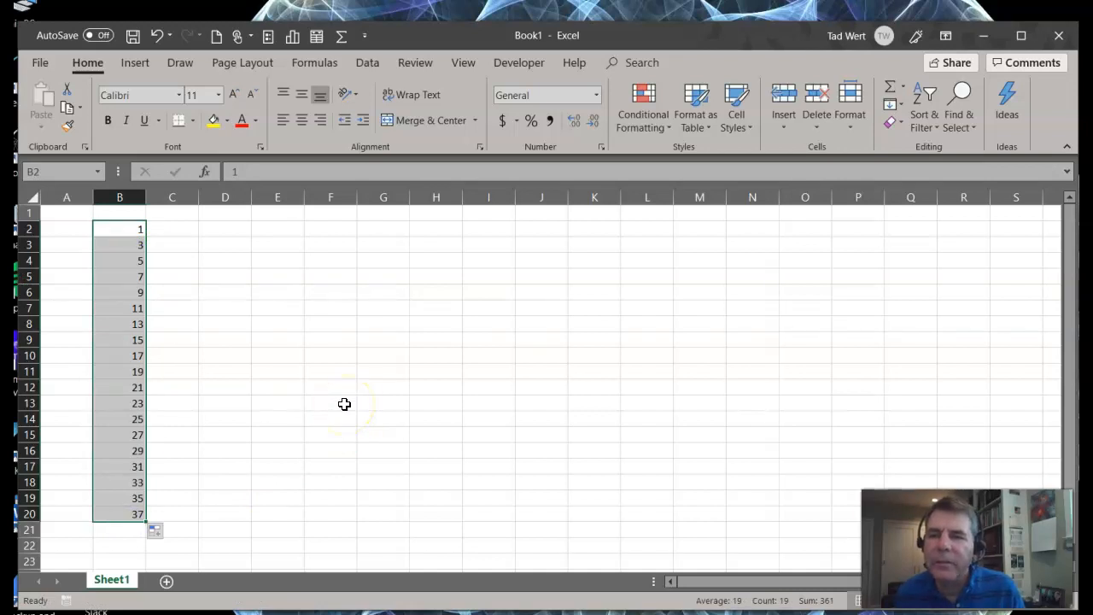
{"action": "key", "text": "ctrl+z"}
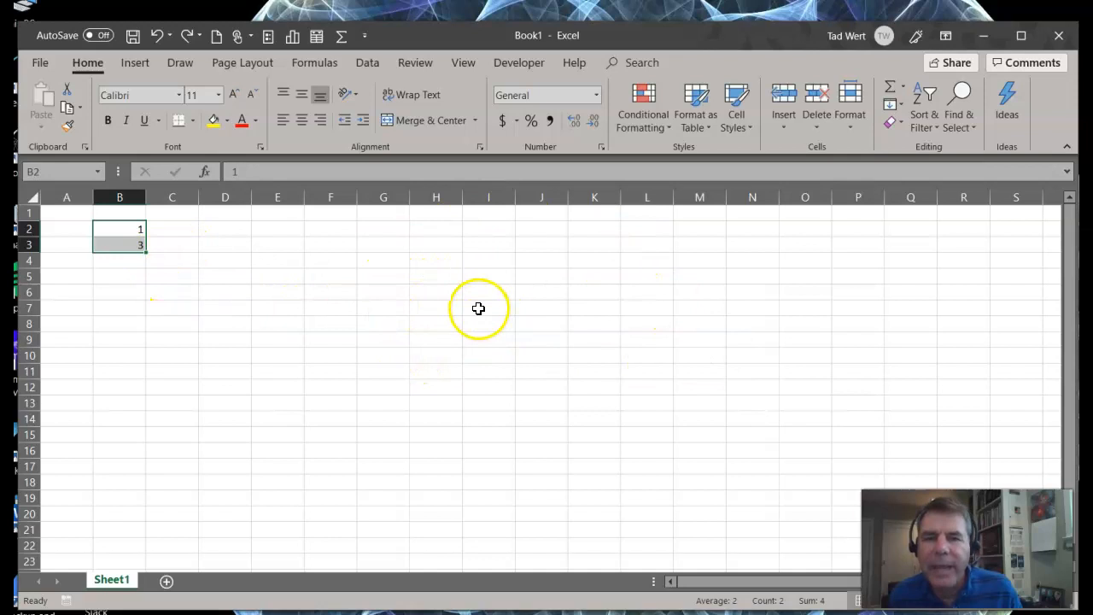
- Add a second worksheet to the workbook and rename Sheet1 as "Page 1"
{"action": "left_click", "coordinate": [167, 582]}
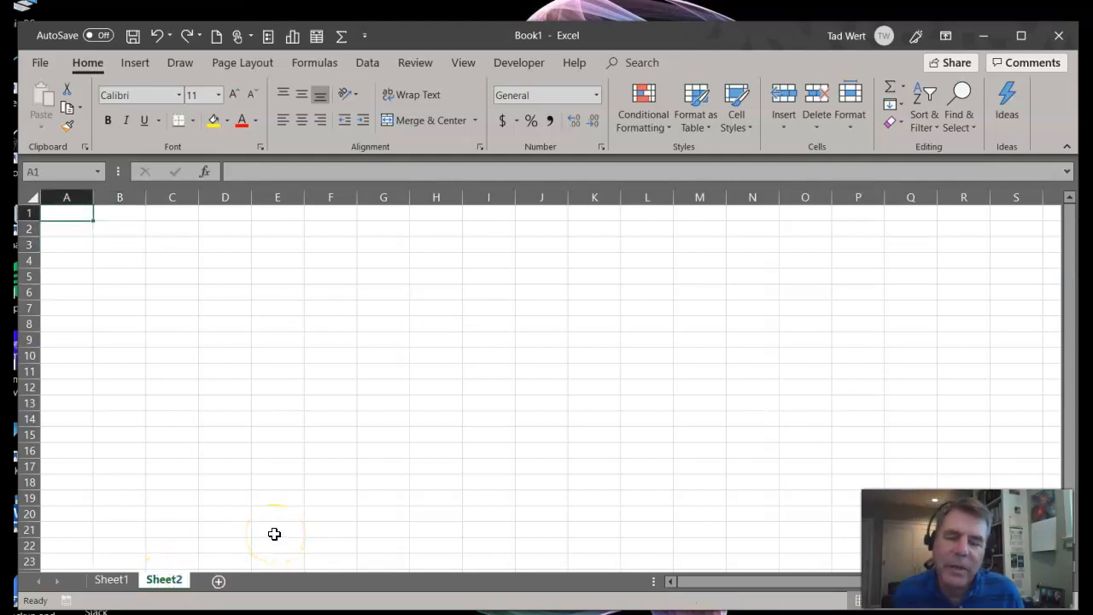
{"action": "right_click", "coordinate": [125, 581]}
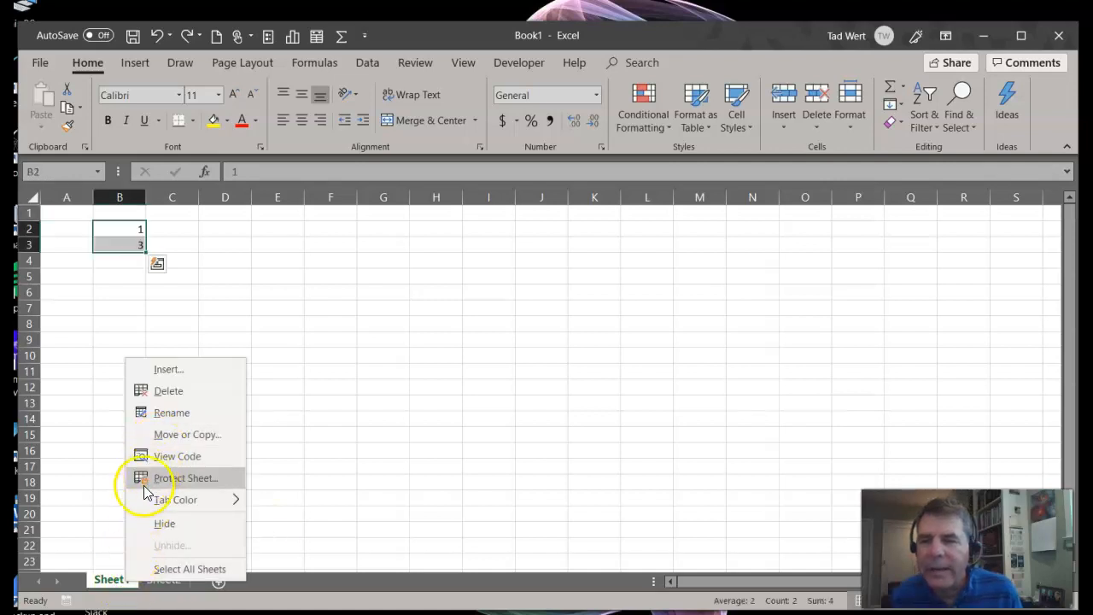
{"action": "left_click", "coordinate": [171, 415]}
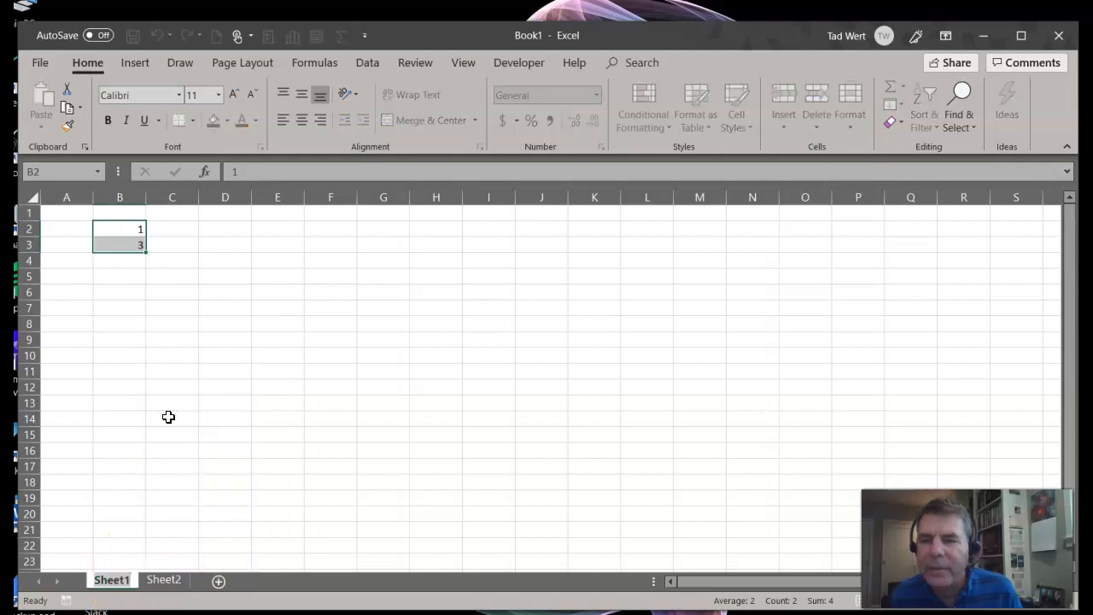
{"action": "type", "text": "Page"}
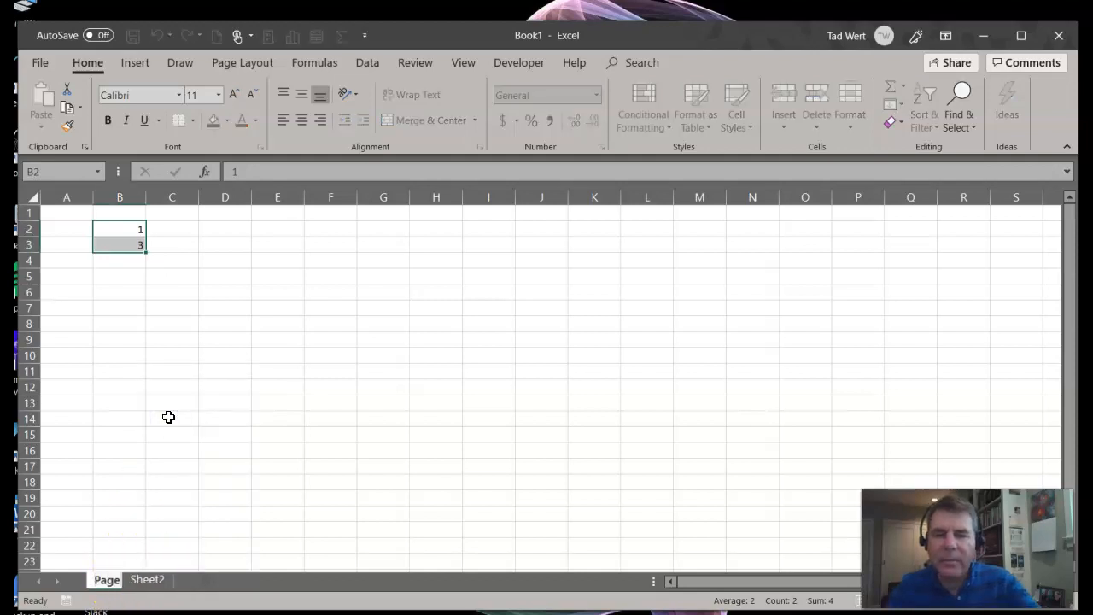
{"action": "type", "text": " 1"}
{"action": "key", "text": "Return"}
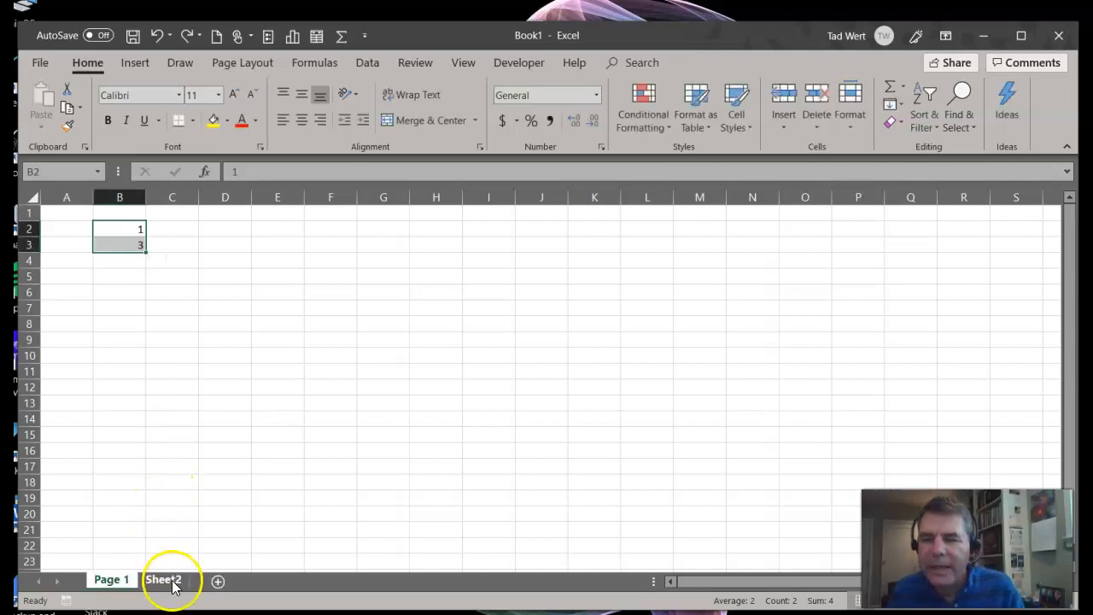
- Clear the two numbers from cells B2:B3 on the Page 1 sheet
{"action": "left_click", "coordinate": [131, 231]}
{"action": "left_click_drag", "start_coordinate": [131, 230], "coordinate": [128, 244]}
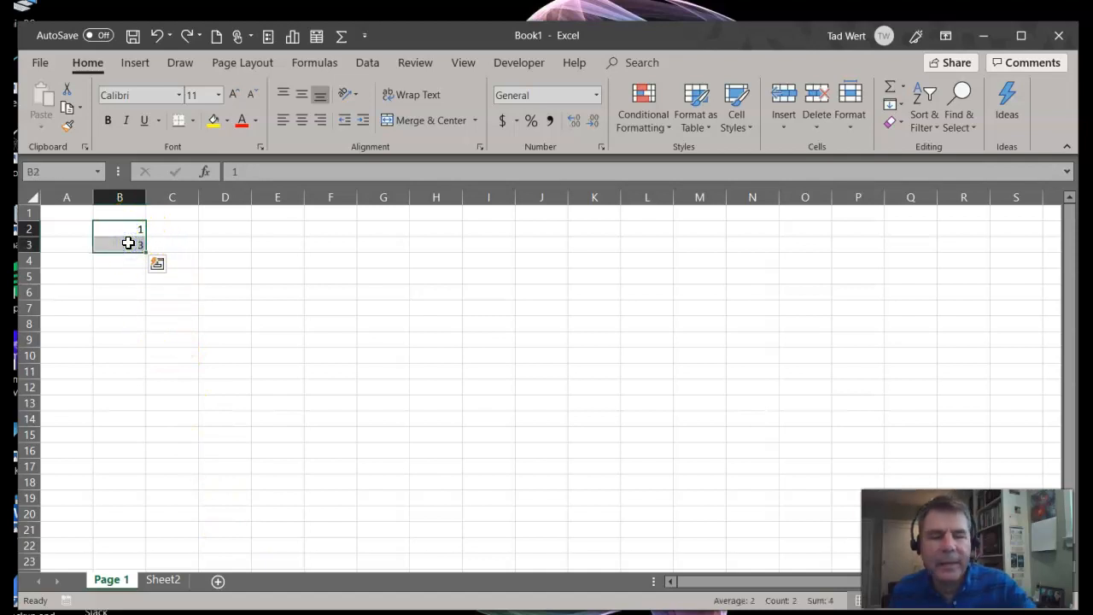
{"action": "key", "text": "Delete"}
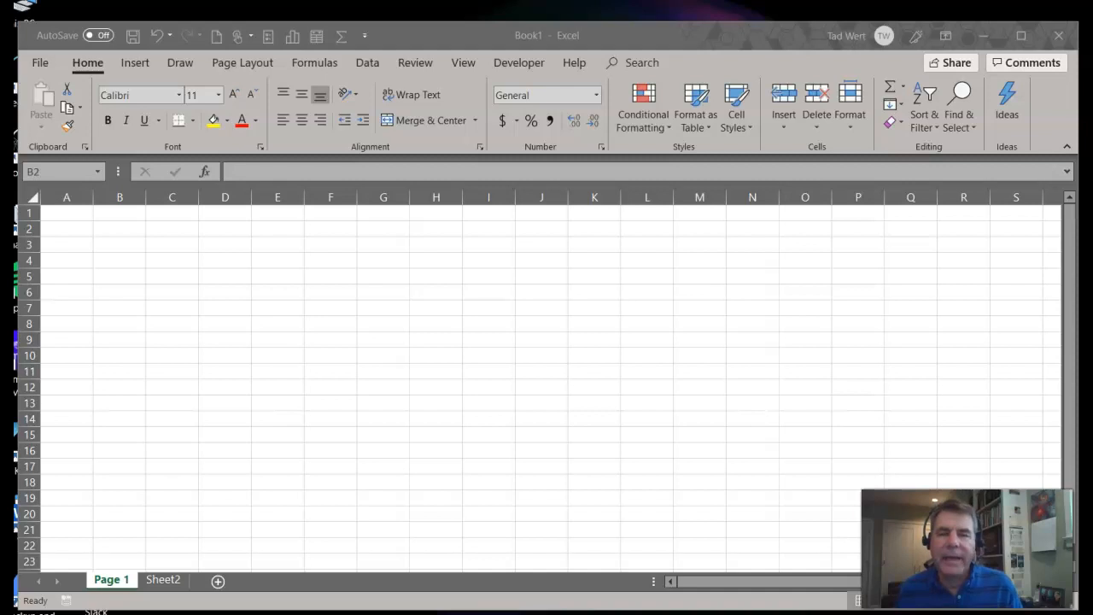
- Enter the table title "My Books By Genre" in cell C2
{"action": "left_click", "coordinate": [172, 227]}
{"action": "left_click", "coordinate": [172, 228]}
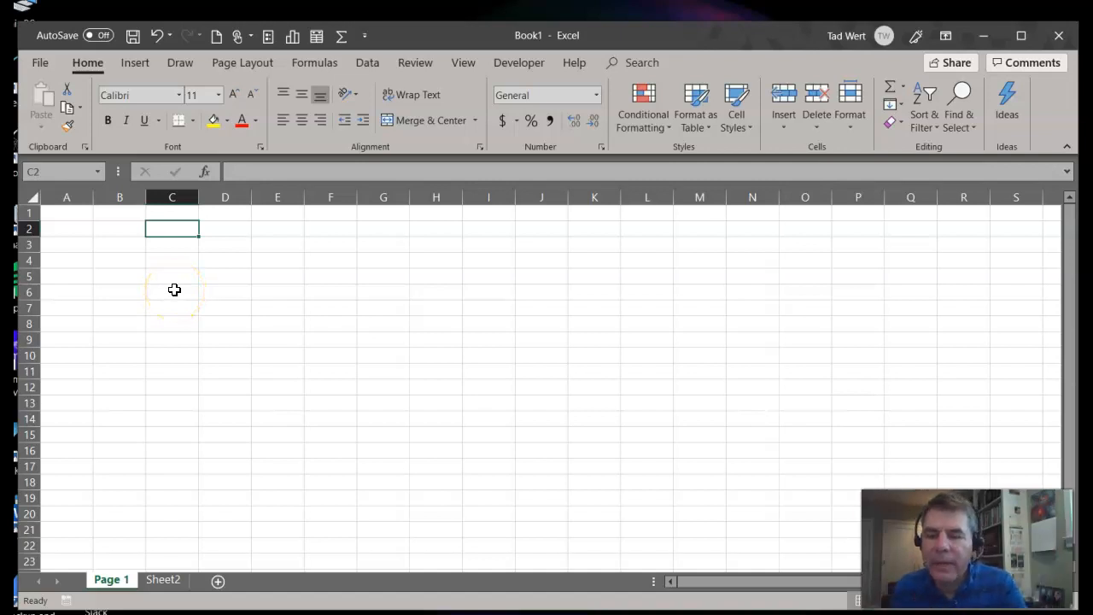
{"action": "type", "text": "My Books By Genre"}
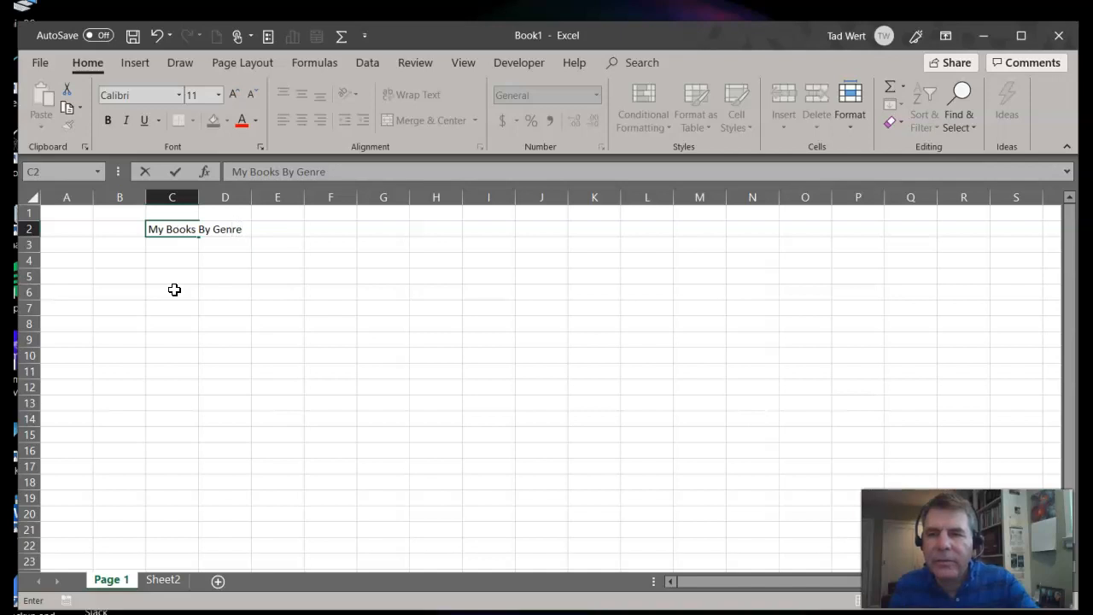
{"action": "key", "text": "Return"}
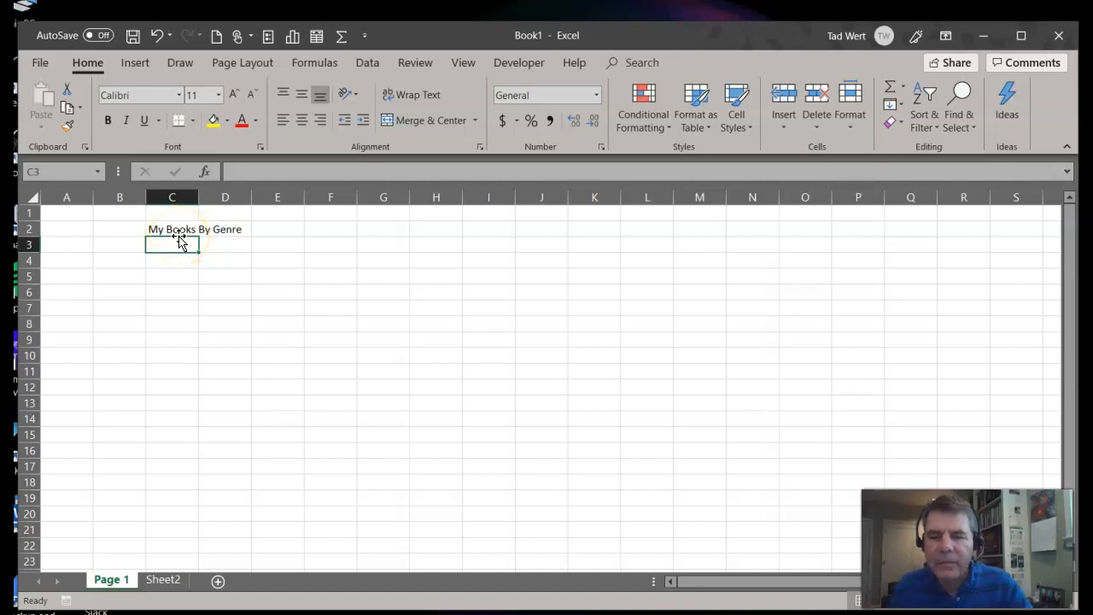
- Enter the column headings "Fiction" in C3 and "Nonfiction" in D3
{"action": "type", "text": "Fi"}
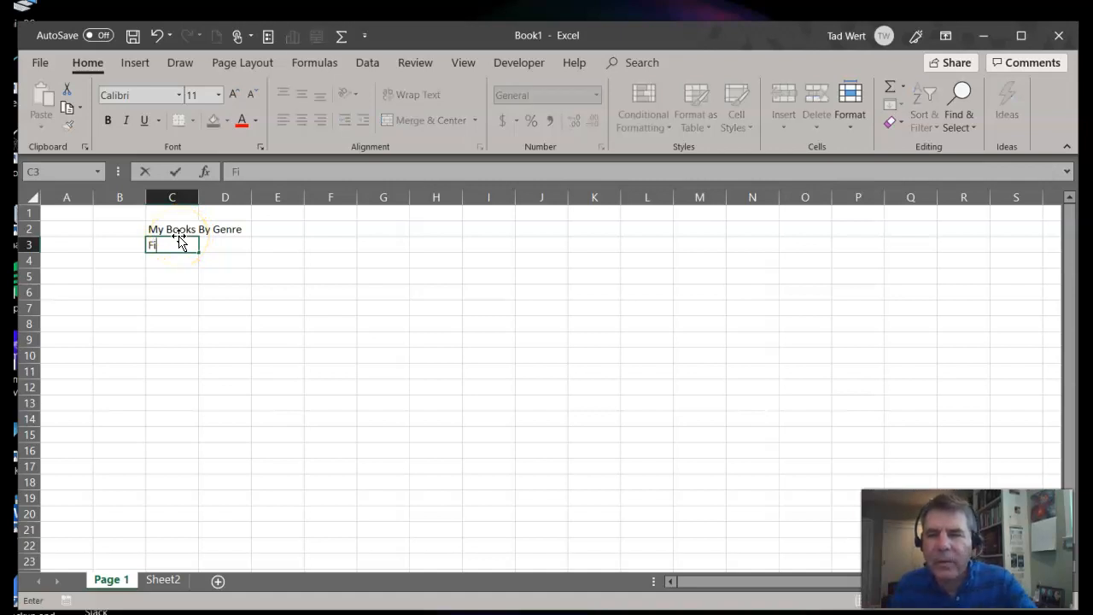
{"action": "type", "text": "ction"}
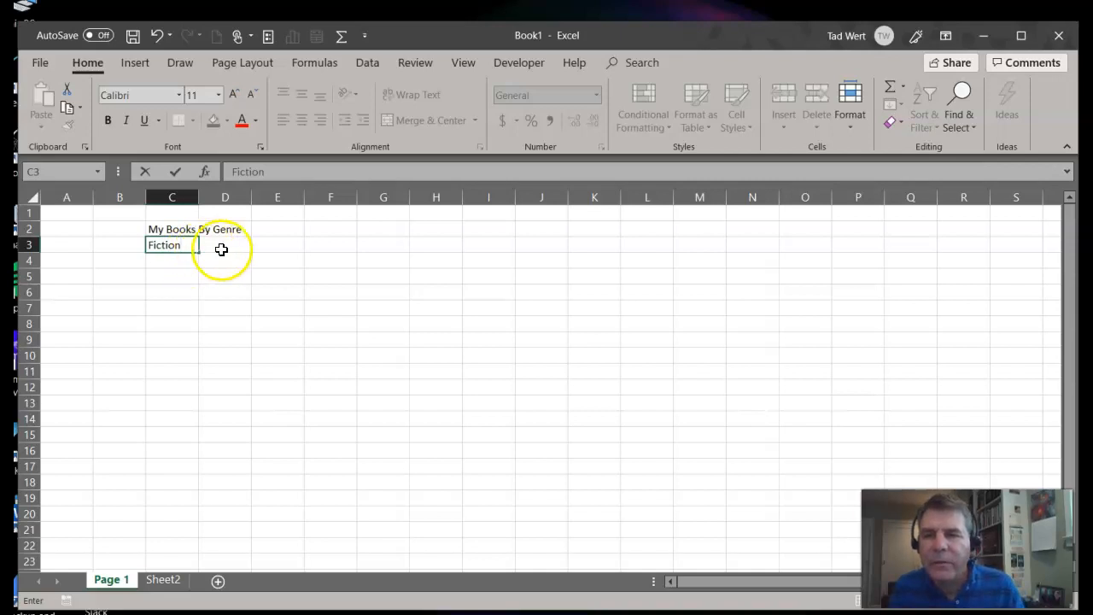
{"action": "key", "text": "ctrl+Return"}
{"action": "key", "text": "Tab"}
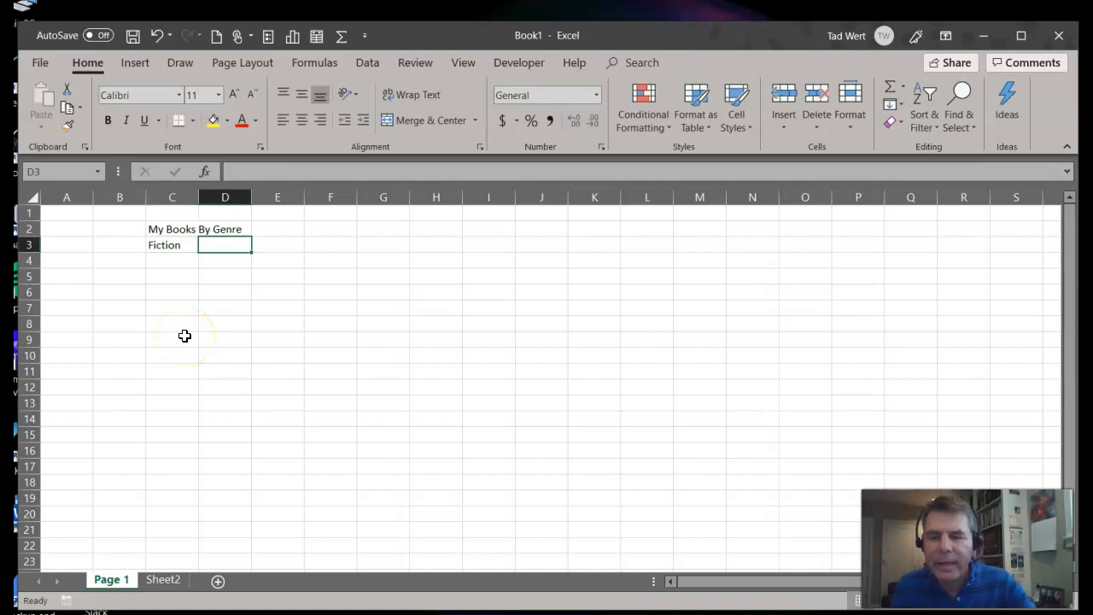
{"action": "type", "text": "Nonfiction"}
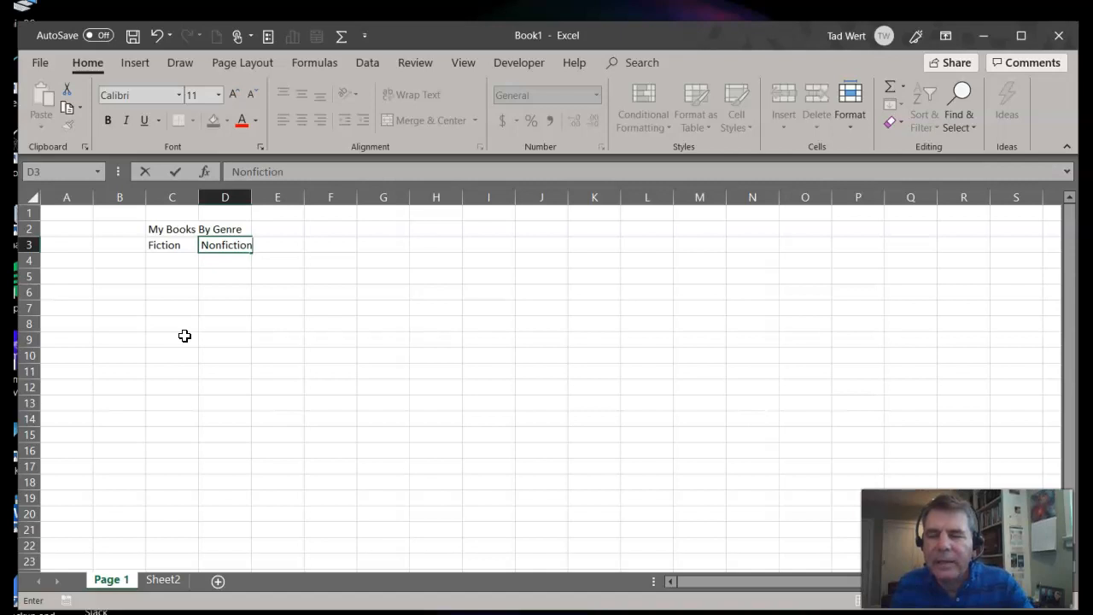
{"action": "key", "text": "Tab"}
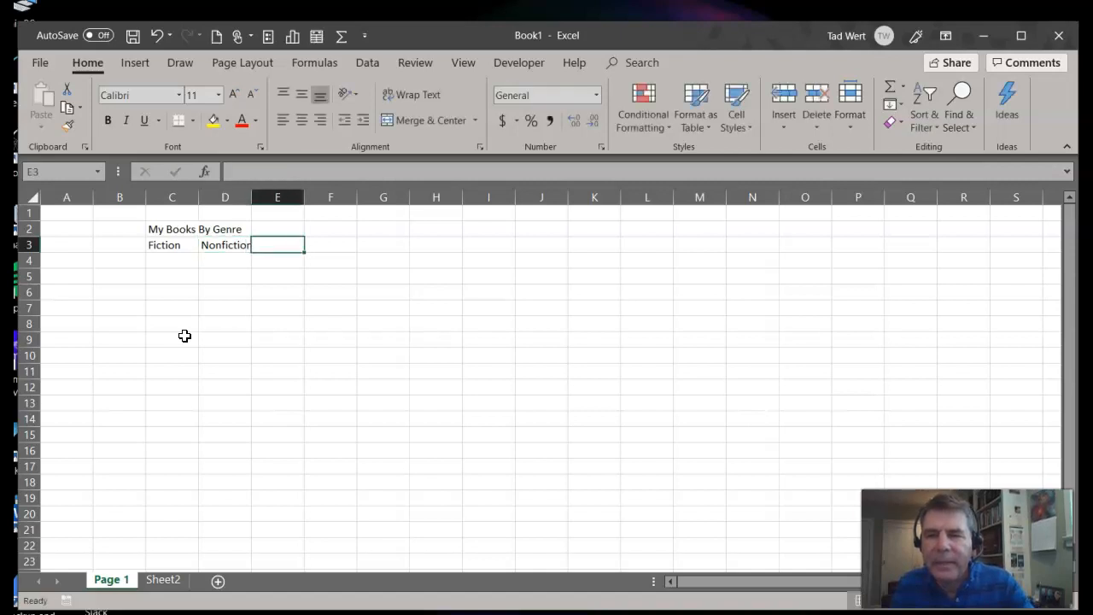
- Enter the column headings "Mysteries" in E3 and "Sci-Fi" in F3
{"action": "type", "text": "Mys"}
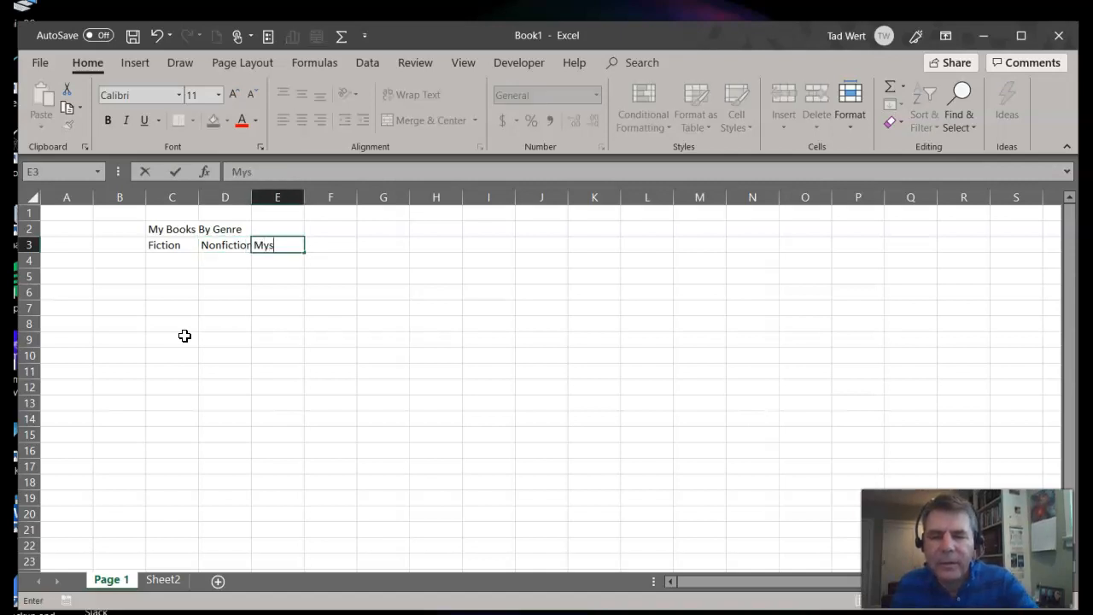
{"action": "type", "text": "teries"}
{"action": "key", "text": "Tab"}
{"action": "type", "text": "Sci"}
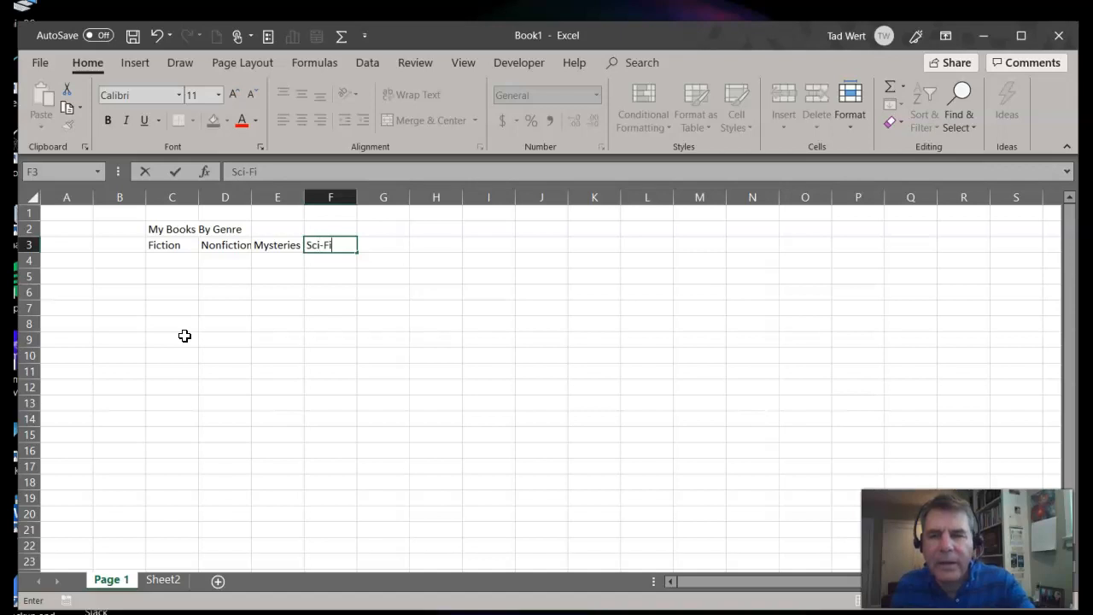
{"action": "key", "text": "Return"}
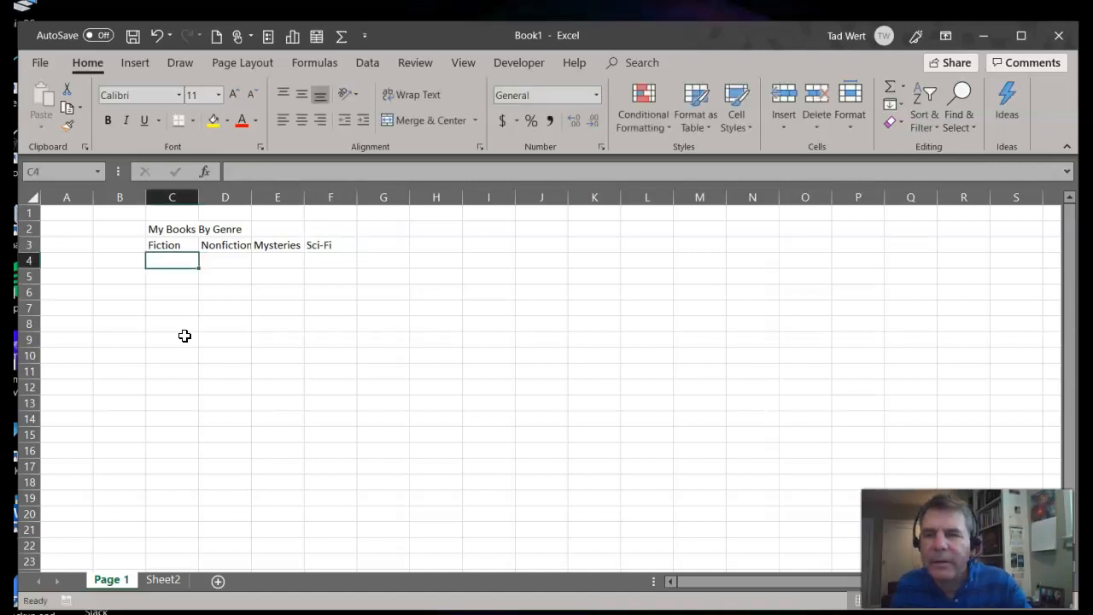
- AutoFit the width of column D to its "Nonfiction" heading
{"action": "left_click", "coordinate": [201, 262]}
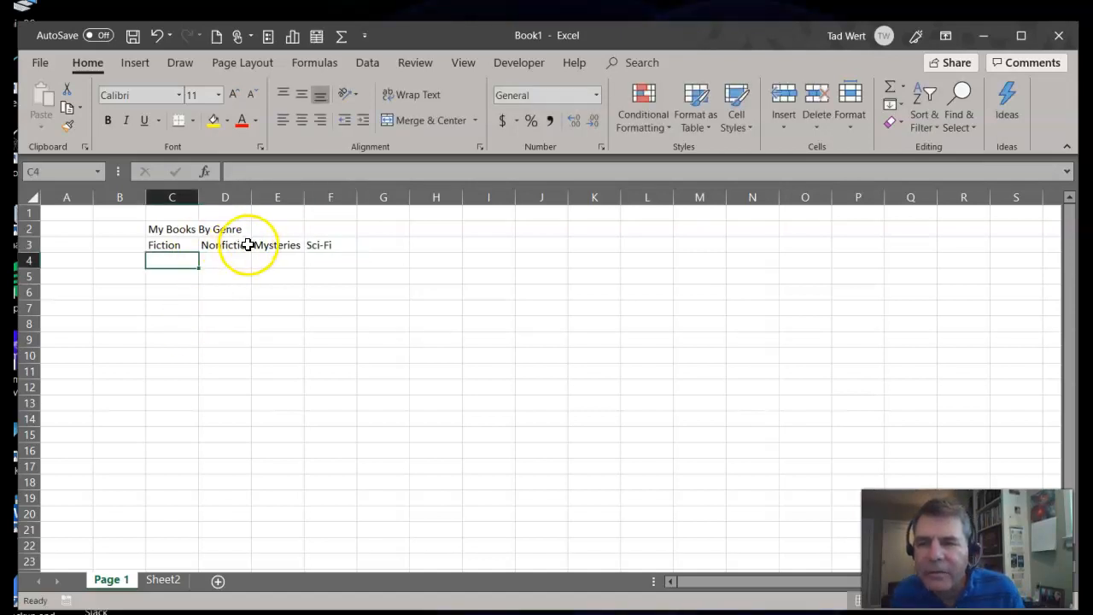
{"action": "left_click", "coordinate": [235, 196]}
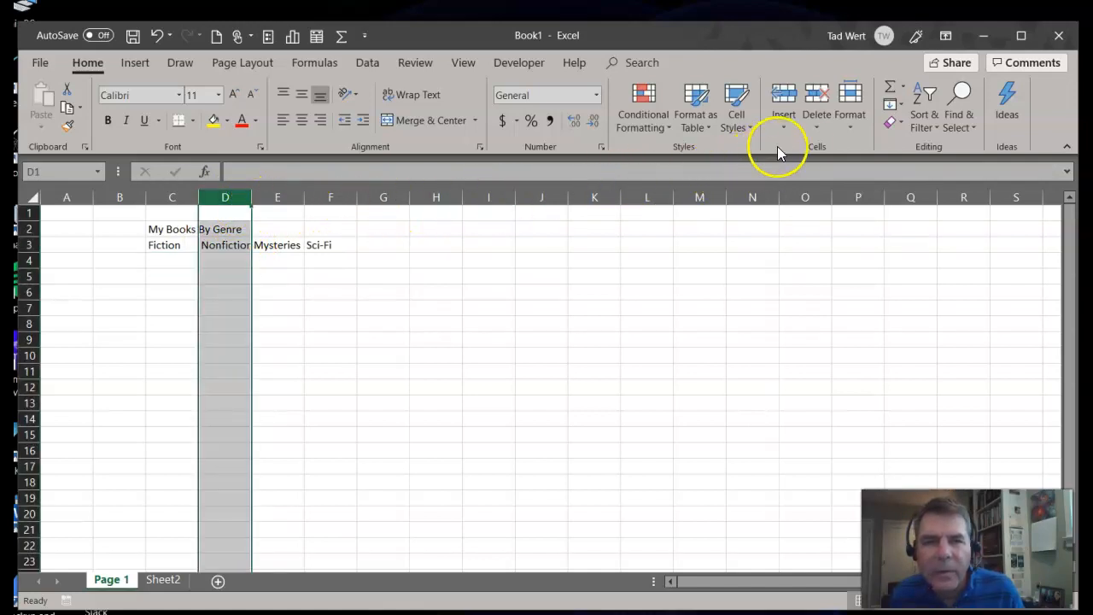
{"action": "left_click", "coordinate": [849, 128]}
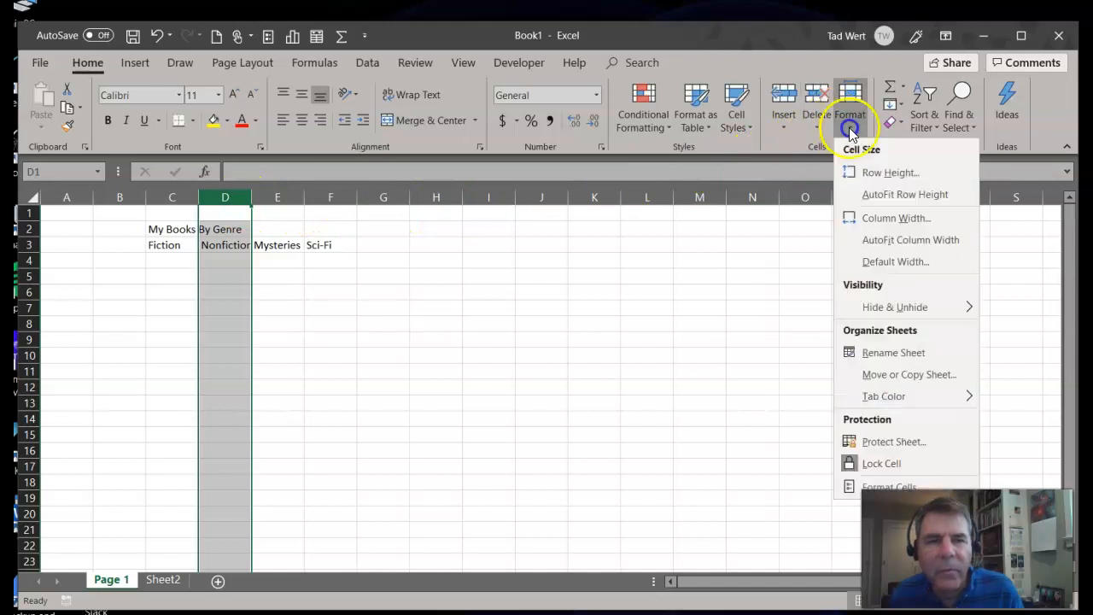
{"action": "left_click", "coordinate": [877, 245]}
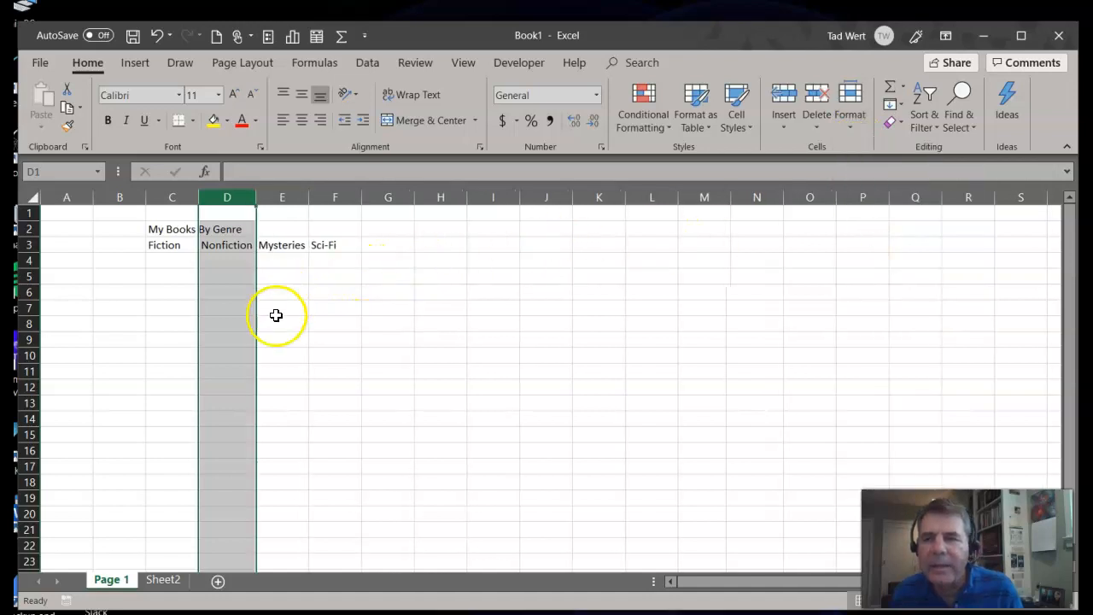
{"action": "left_click", "coordinate": [369, 319]}
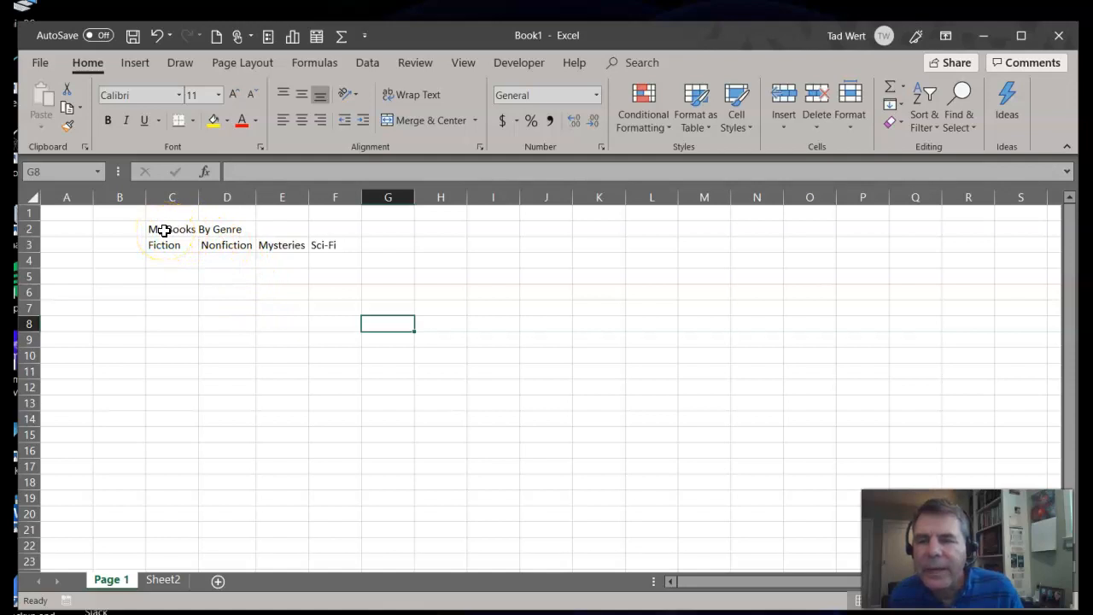
- Merge and center the title "My Books By Genre" across cells C2:F2
{"action": "left_click_drag", "start_coordinate": [164, 231], "coordinate": [240, 233]}
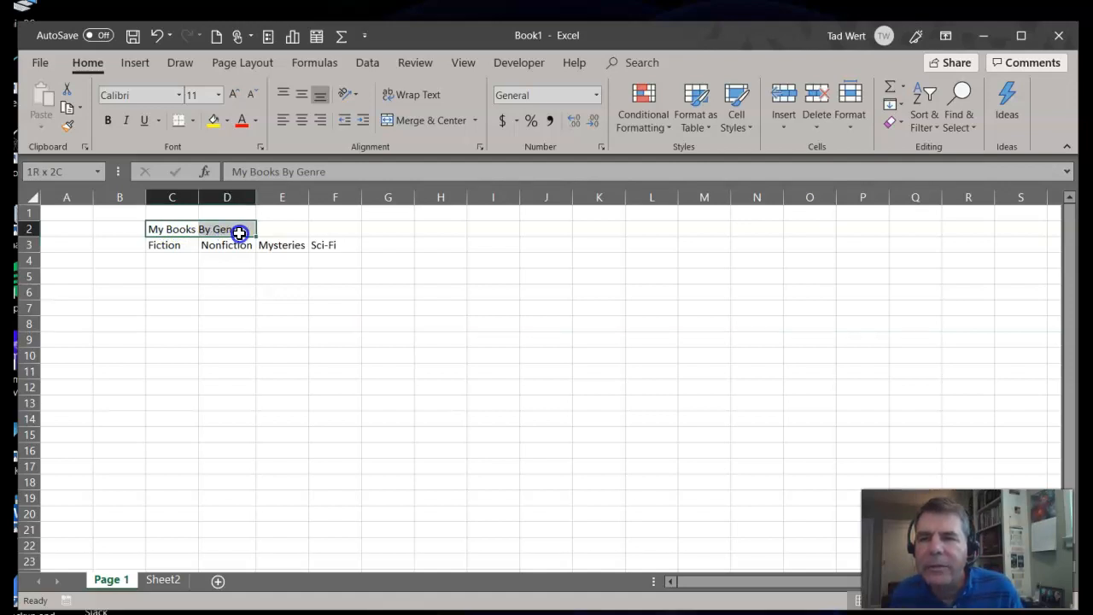
{"action": "left_click", "coordinate": [259, 311]}
{"action": "left_click_drag", "start_coordinate": [183, 232], "coordinate": [316, 231]}
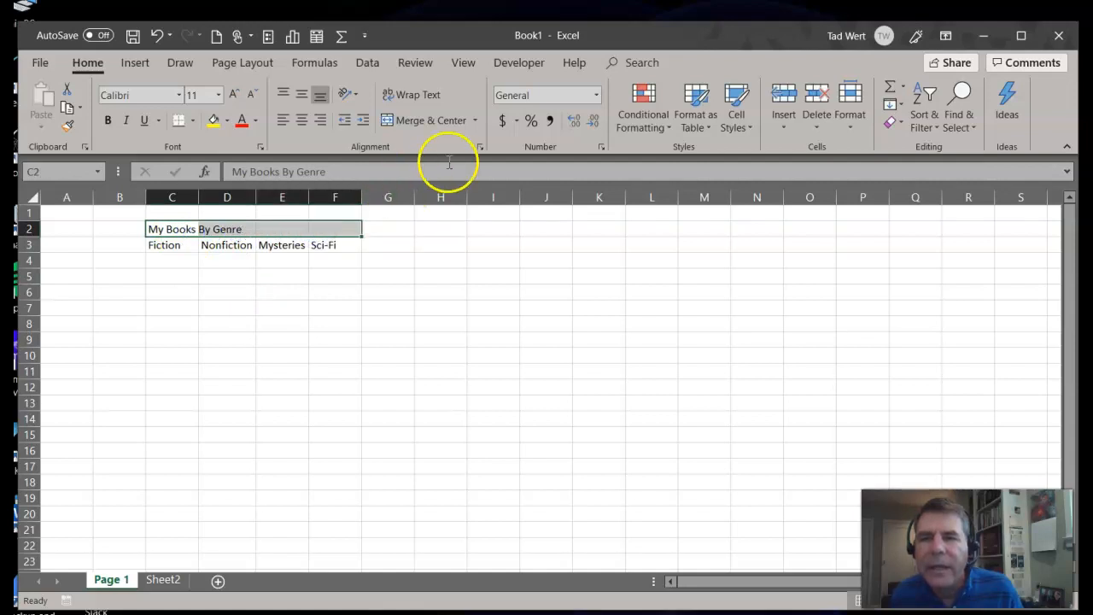
{"action": "left_click", "coordinate": [460, 121]}
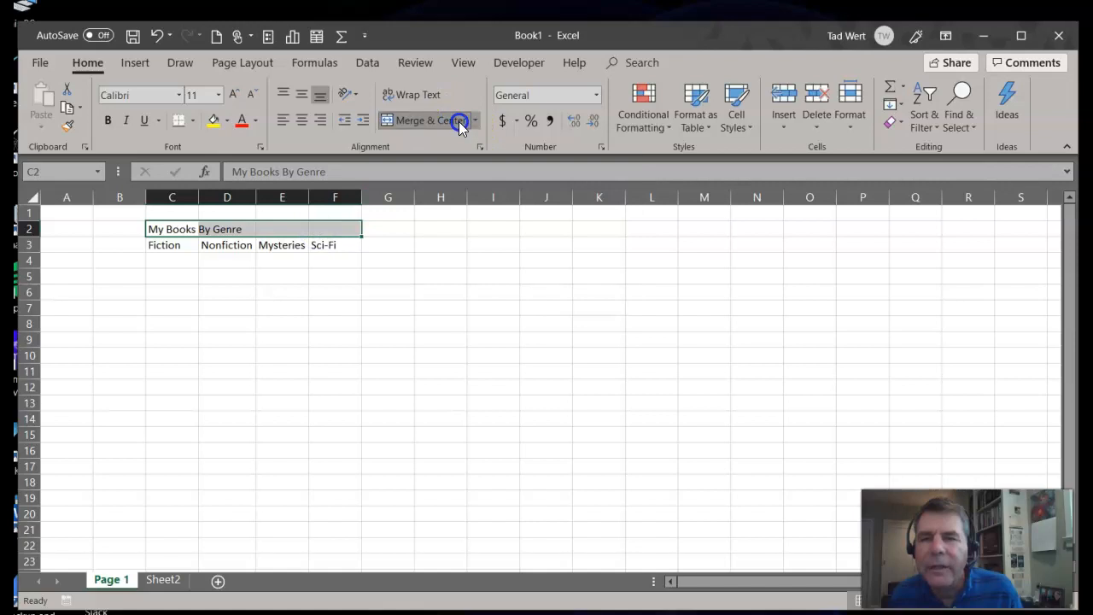
{"action": "left_click", "coordinate": [380, 325]}
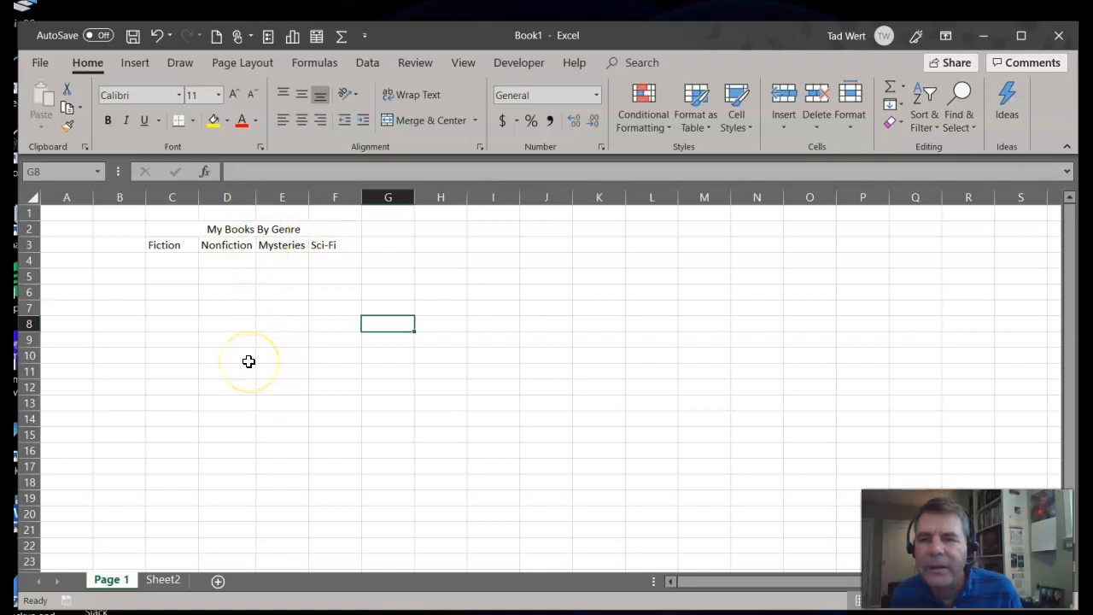
- Enter 30 as the Fiction count in cell C4
{"action": "left_click", "coordinate": [183, 265]}
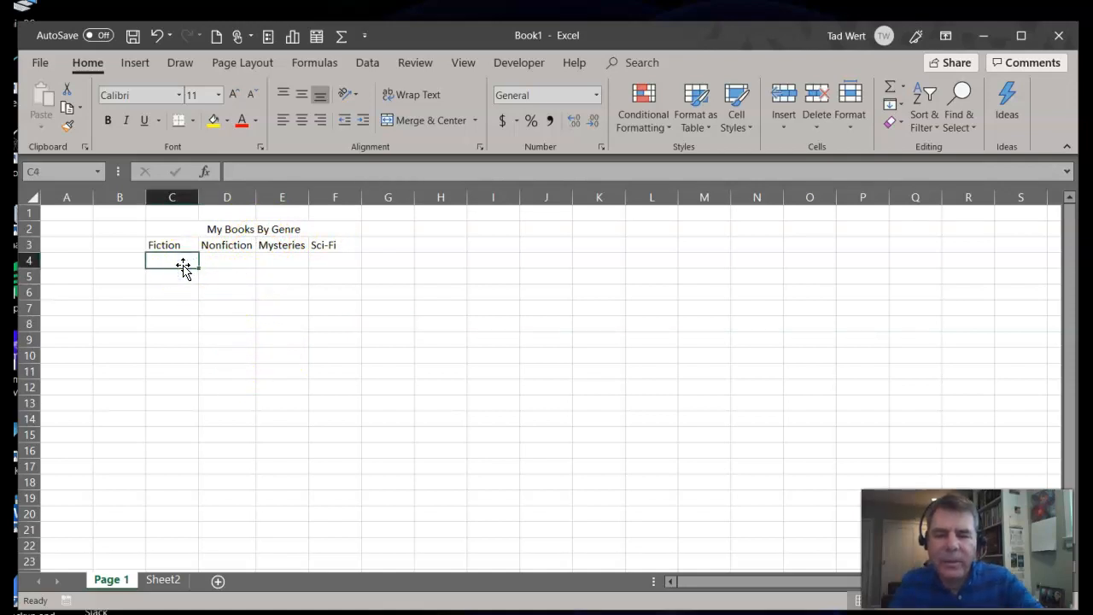
{"action": "type", "text": "30"}
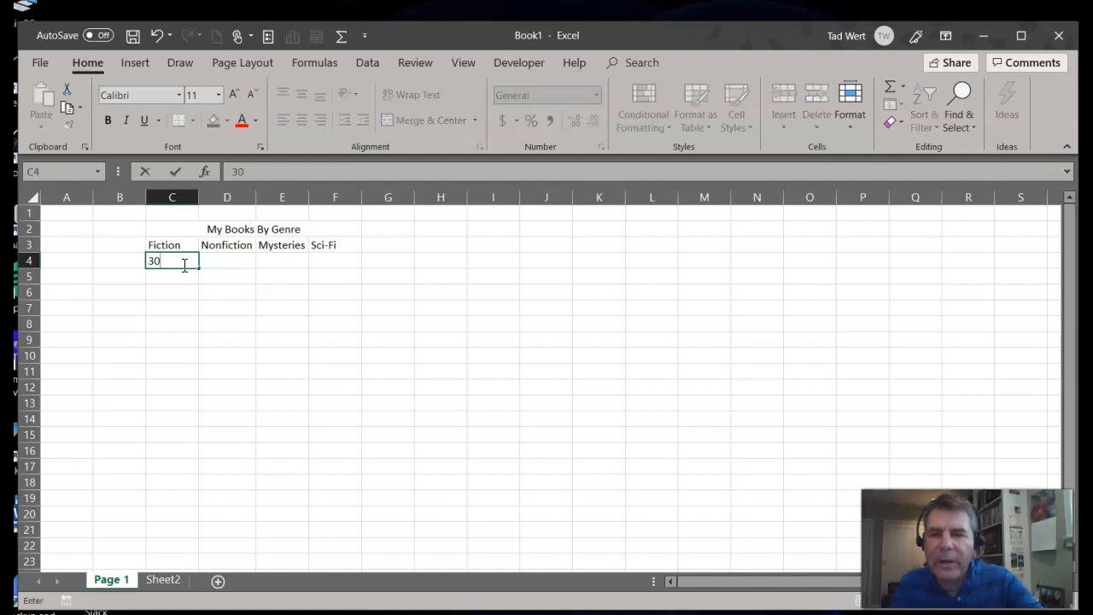
{"action": "key", "text": "Tab"}
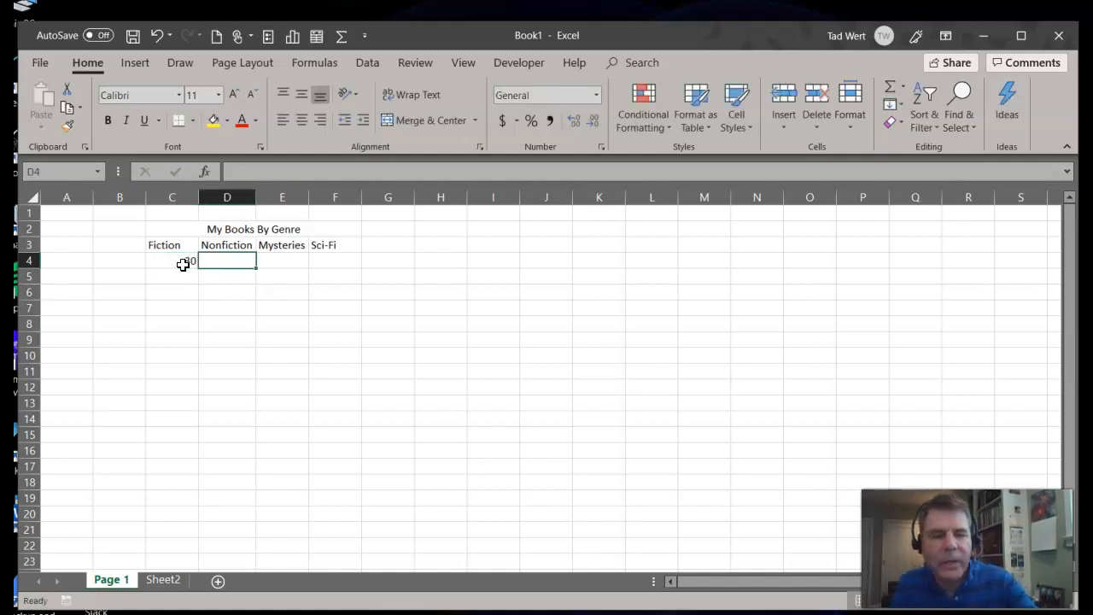
{"action": "key", "text": "Return"}
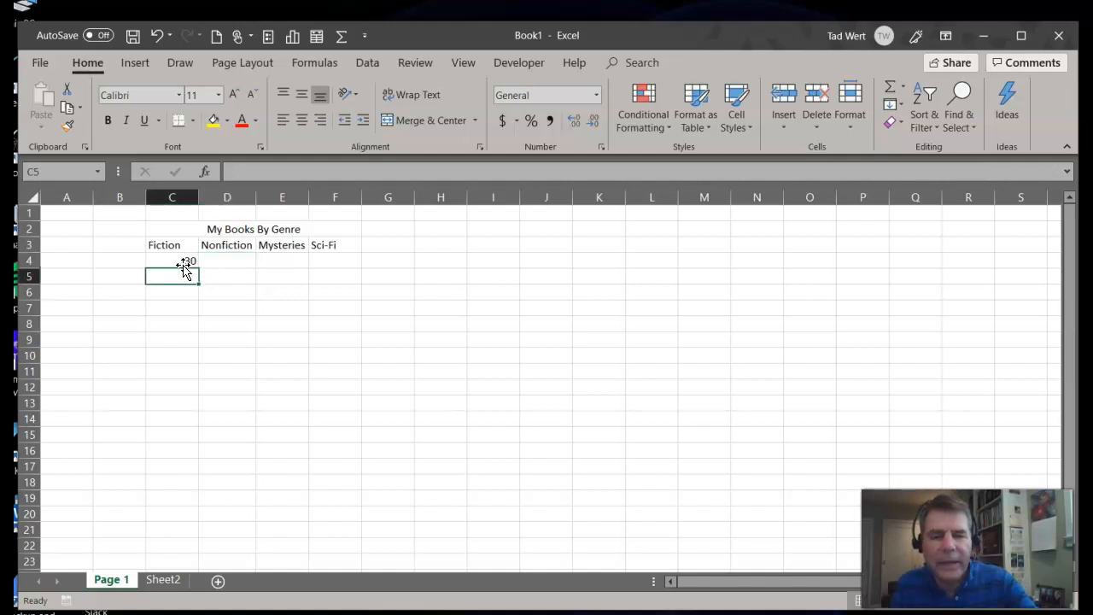
{"action": "key", "text": "Down"}
{"action": "key", "text": "Down"}
{"action": "key", "text": "Down"}
{"action": "key", "text": "Right"}
{"action": "key", "text": "Right"}
{"action": "key", "text": "Right"}
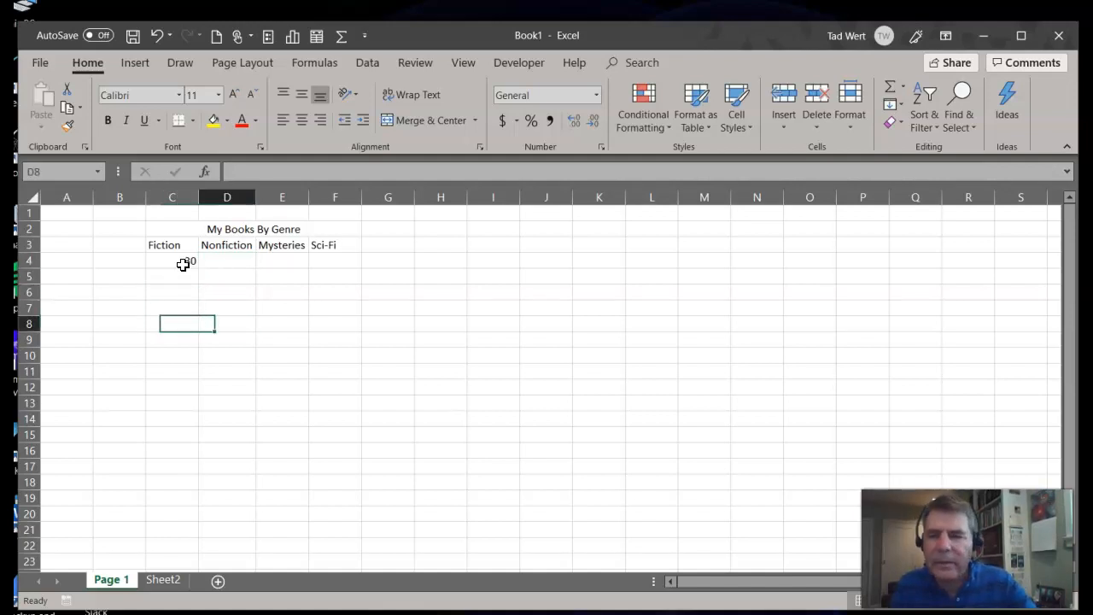
{"action": "key", "text": "Up"}
{"action": "key", "text": "Up"}
{"action": "key", "text": "Up"}
{"action": "key", "text": "Up"}
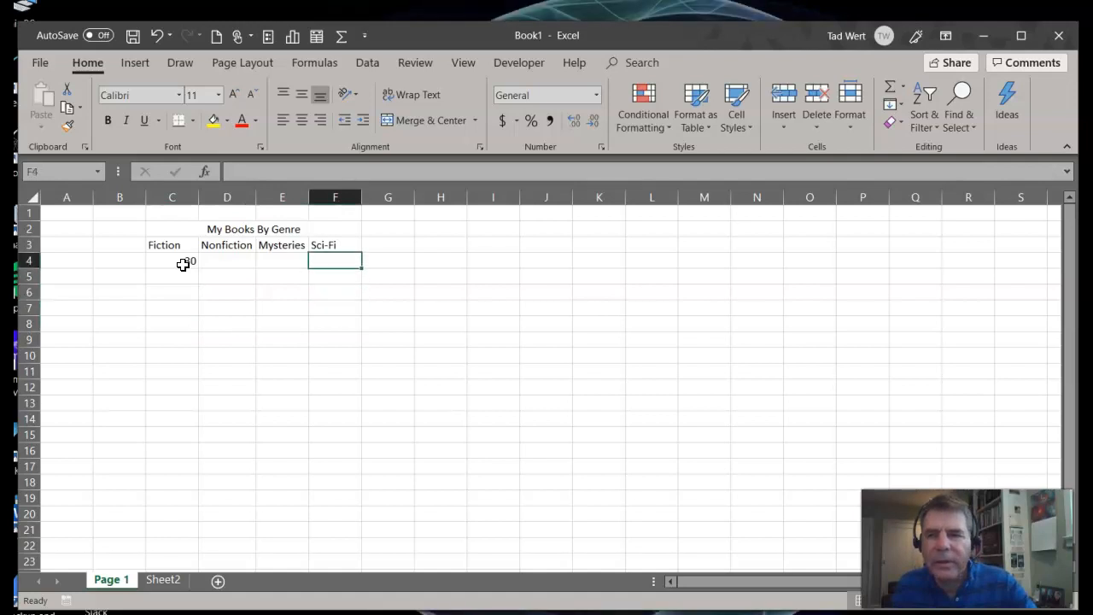
{"action": "key", "text": "Left"}
{"action": "key", "text": "Left"}
{"action": "key", "text": "Left"}
{"action": "key", "text": "Right"}
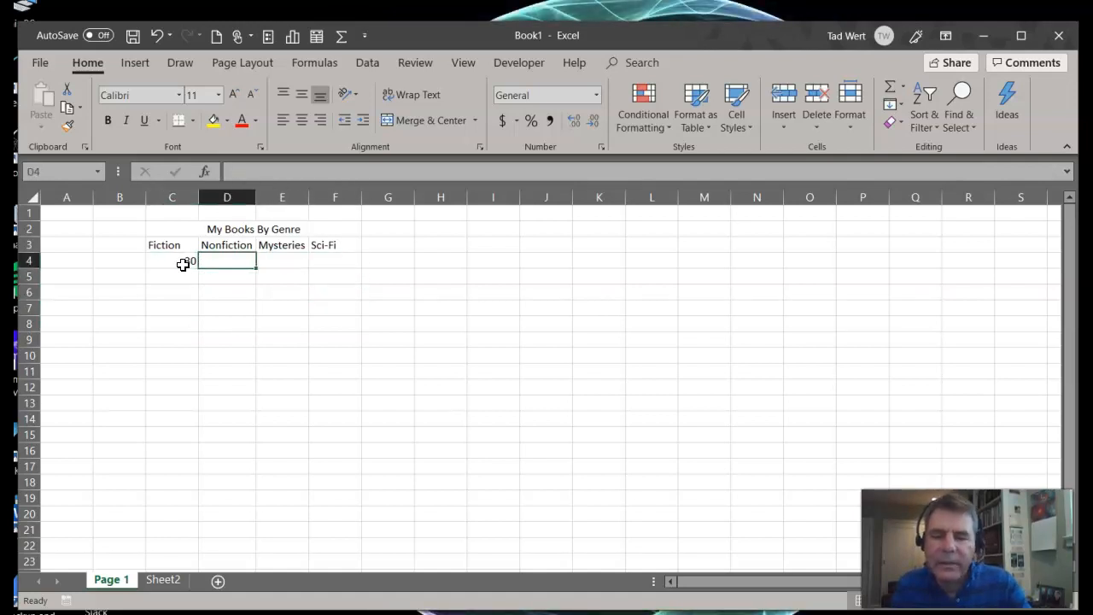
- Enter the remaining genre counts in row 4: 78 for Nonfiction, 90 for Mysteries and 32 for Sci-Fi
{"action": "type", "text": "78"}
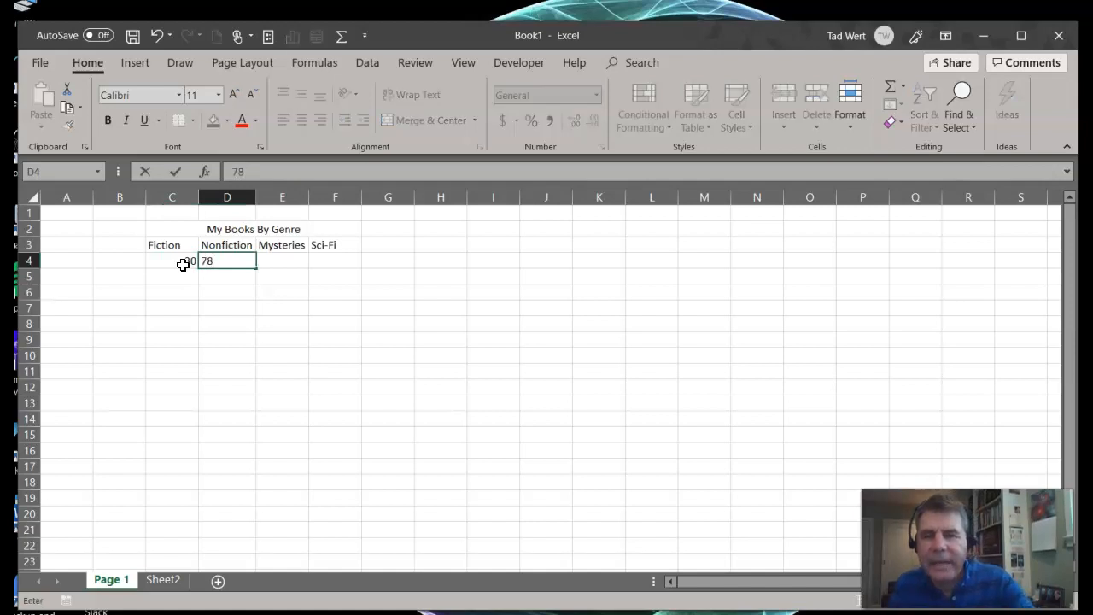
{"action": "key", "text": "Tab"}
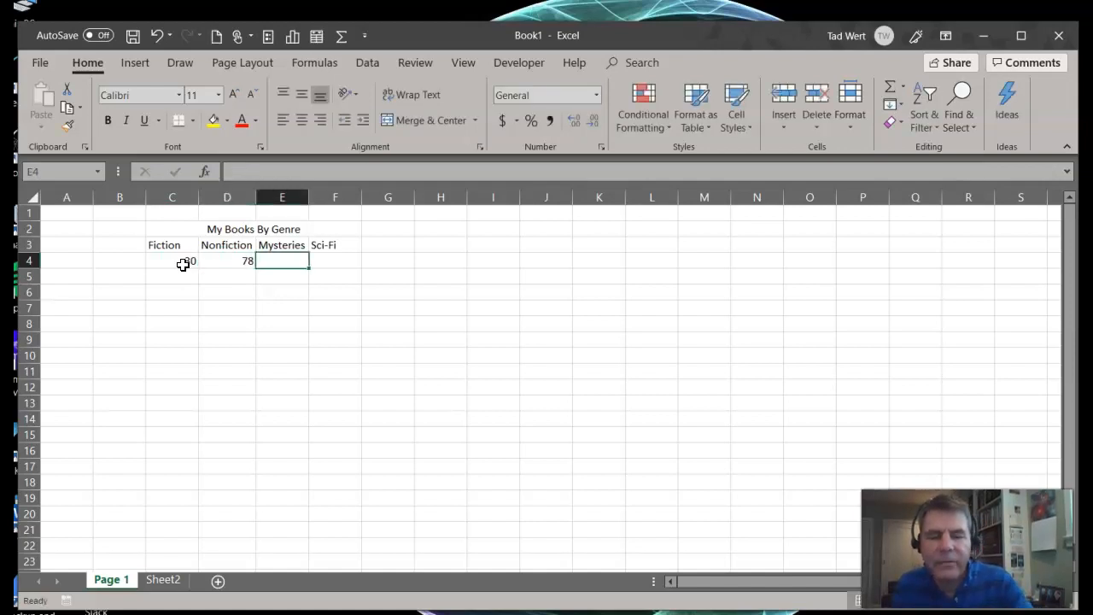
{"action": "type", "text": "90"}
{"action": "key", "text": "Tab"}
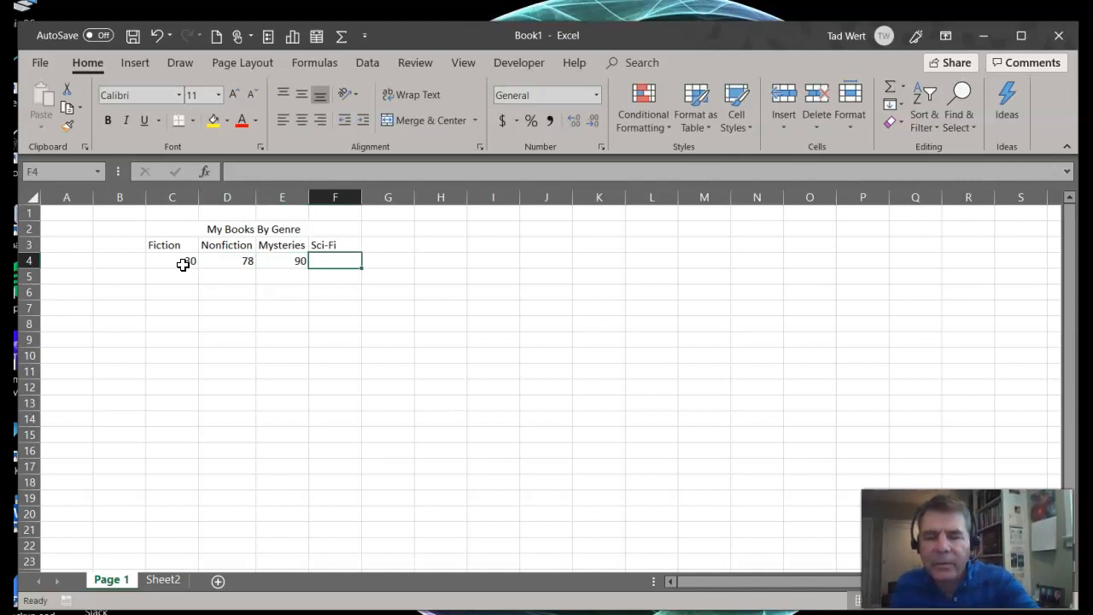
{"action": "type", "text": "32"}
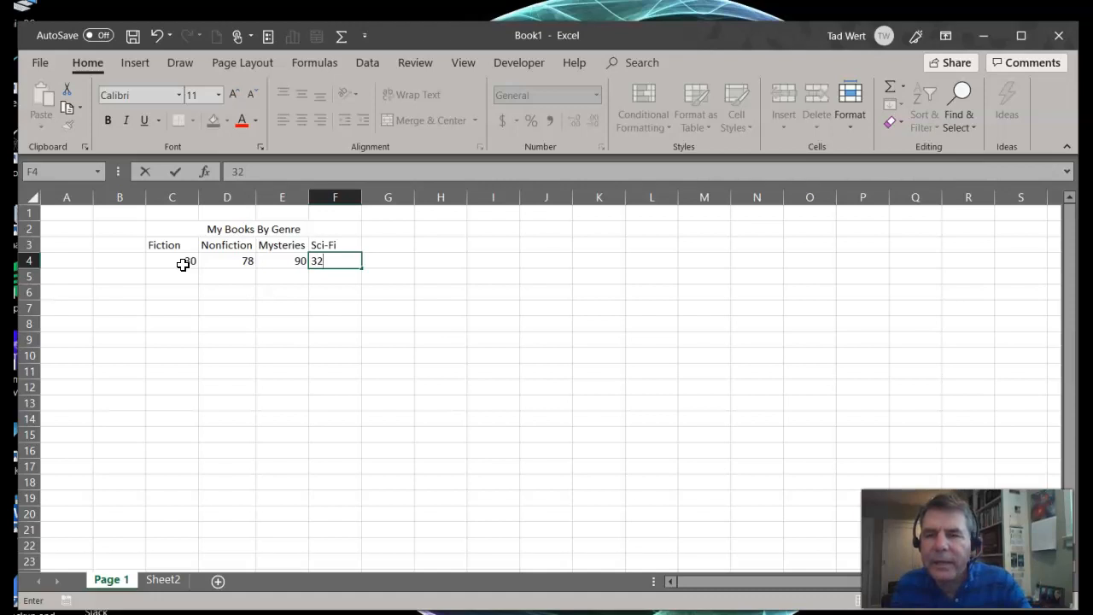
{"action": "key", "text": "Return"}
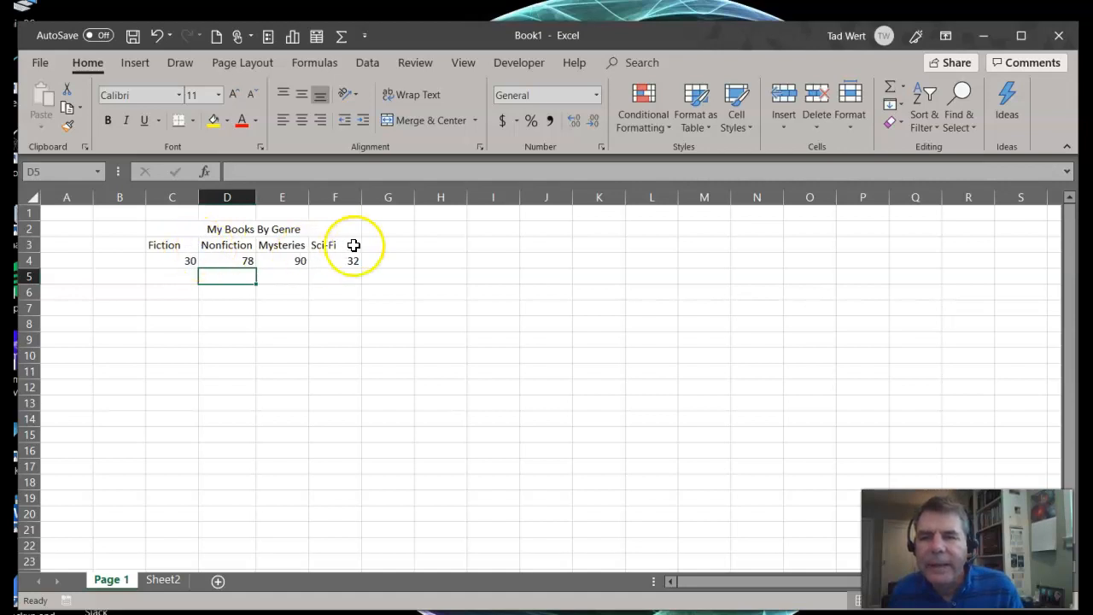
- Add the column heading "Total" in cell G3
{"action": "left_click", "coordinate": [409, 245]}
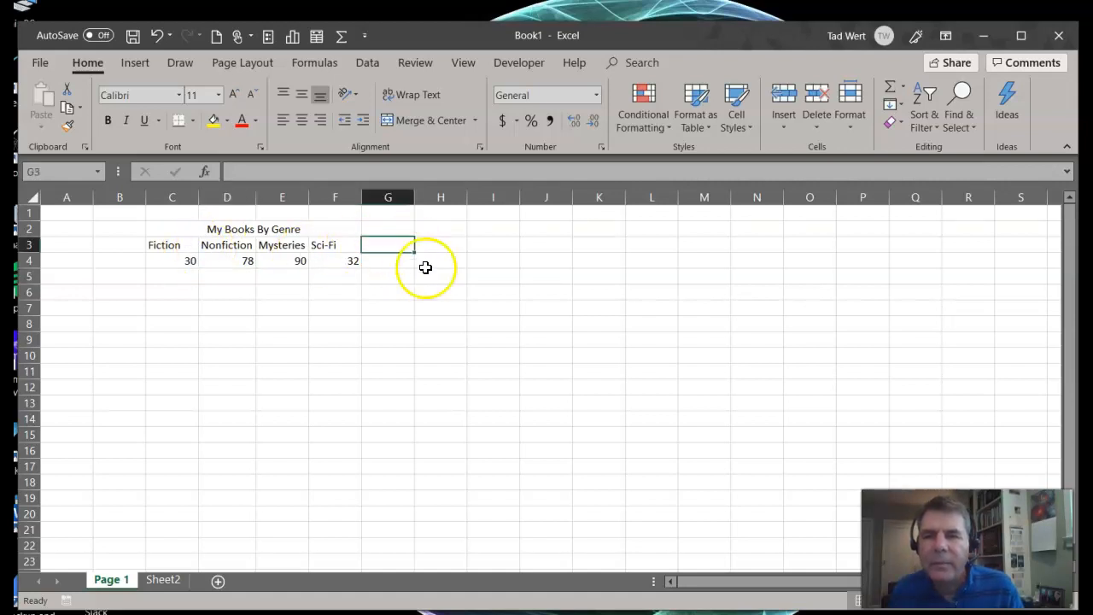
{"action": "type", "text": "Total"}
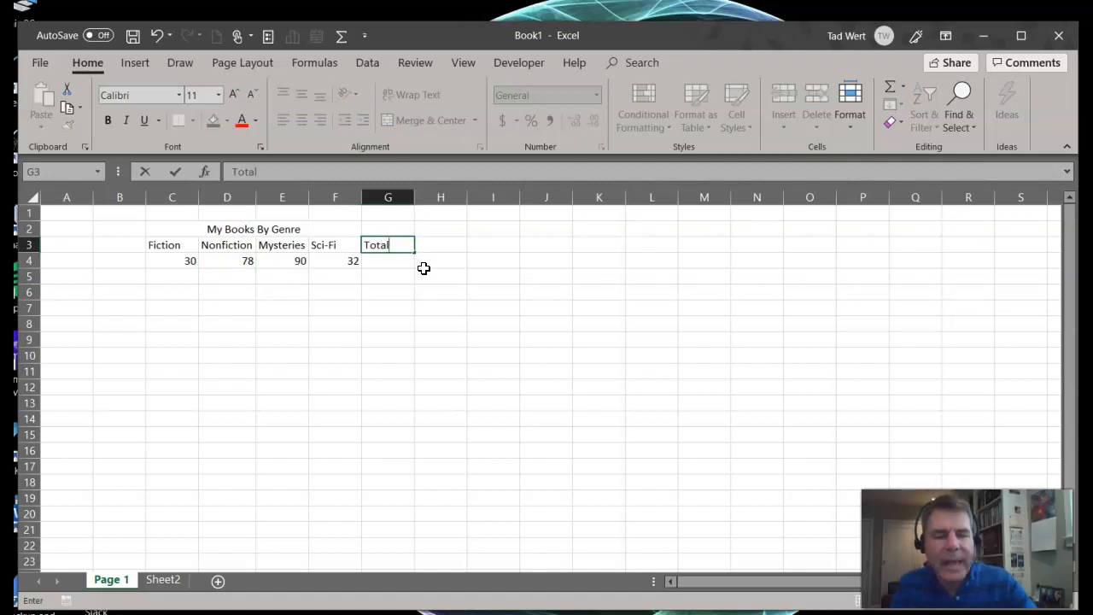
{"action": "key", "text": "Return"}
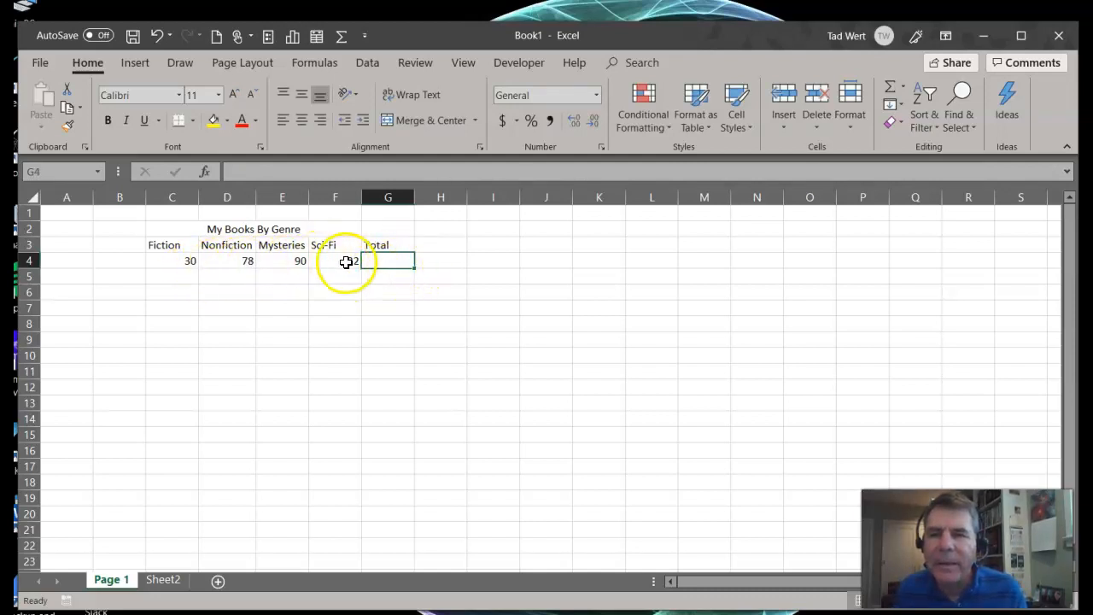
- Enter the formula =sum(C4:F4) in cell G4 to total the four genre counts
{"action": "left_click", "coordinate": [246, 171]}
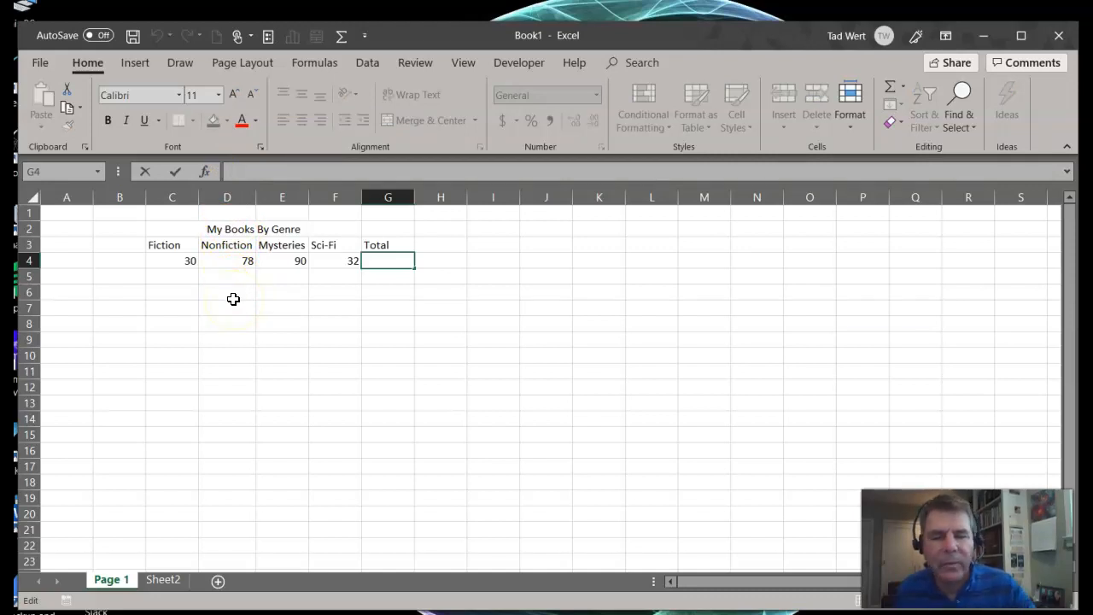
{"action": "type", "text": "="}
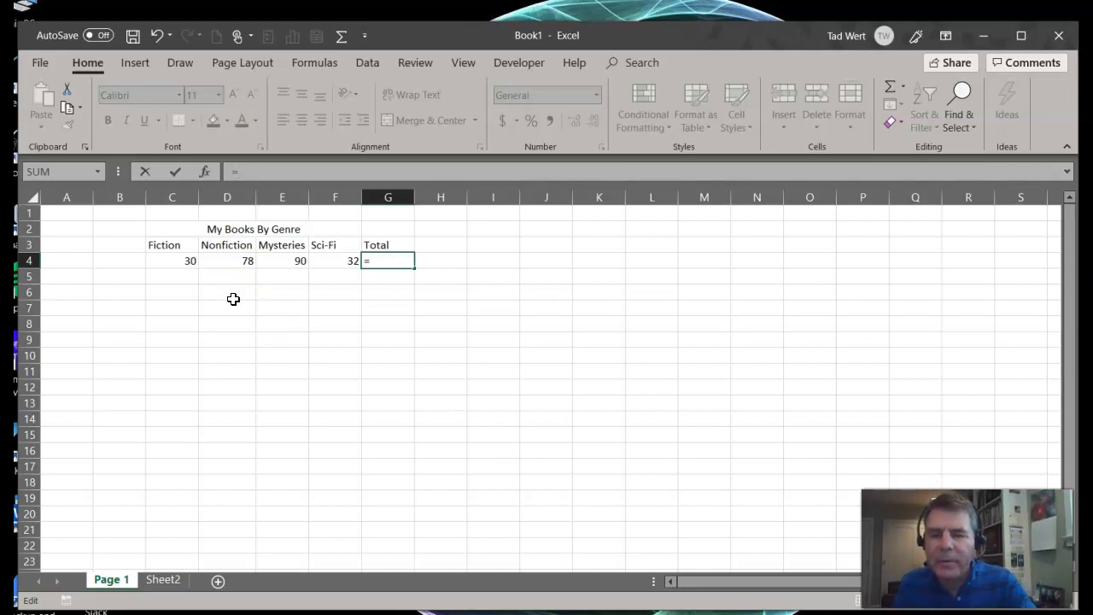
{"action": "type", "text": "sum"}
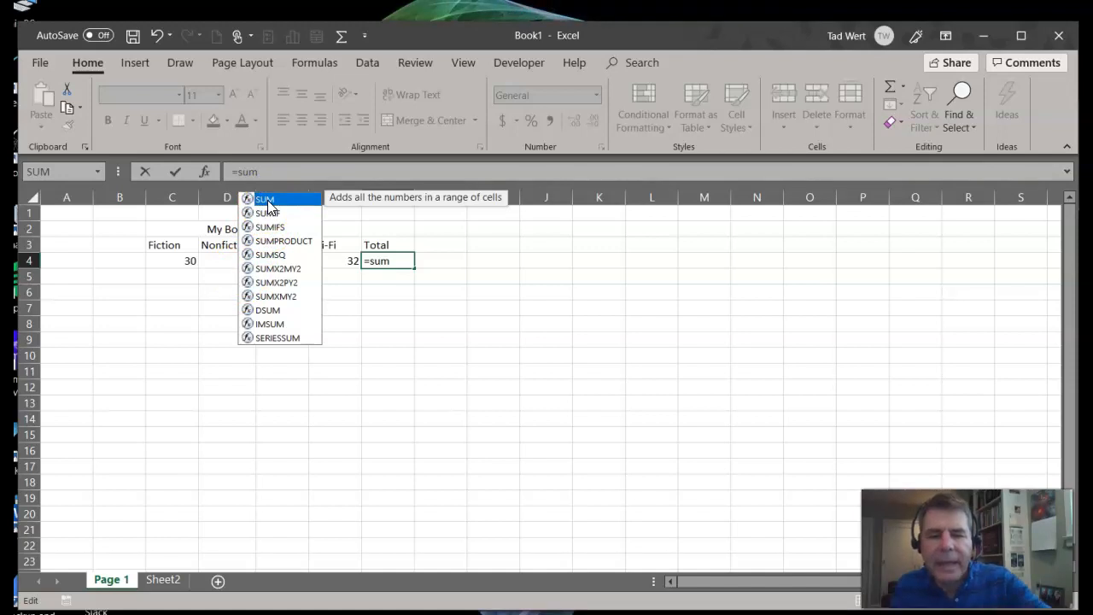
{"action": "type", "text": "("}
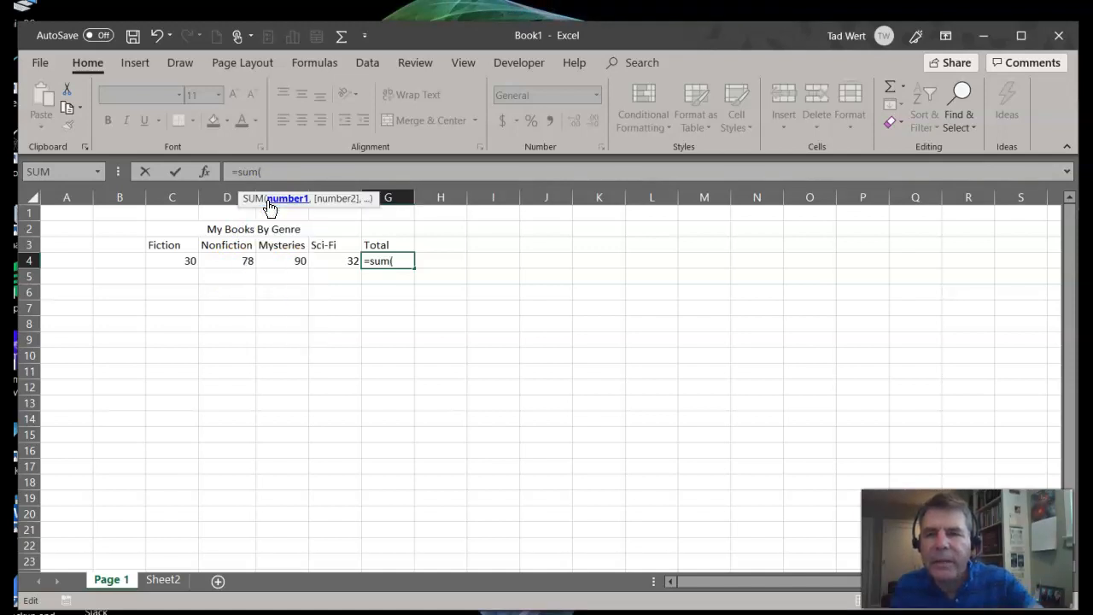
{"action": "left_click", "coordinate": [183, 264]}
{"action": "left_click_drag", "start_coordinate": [183, 264], "coordinate": [325, 262]}
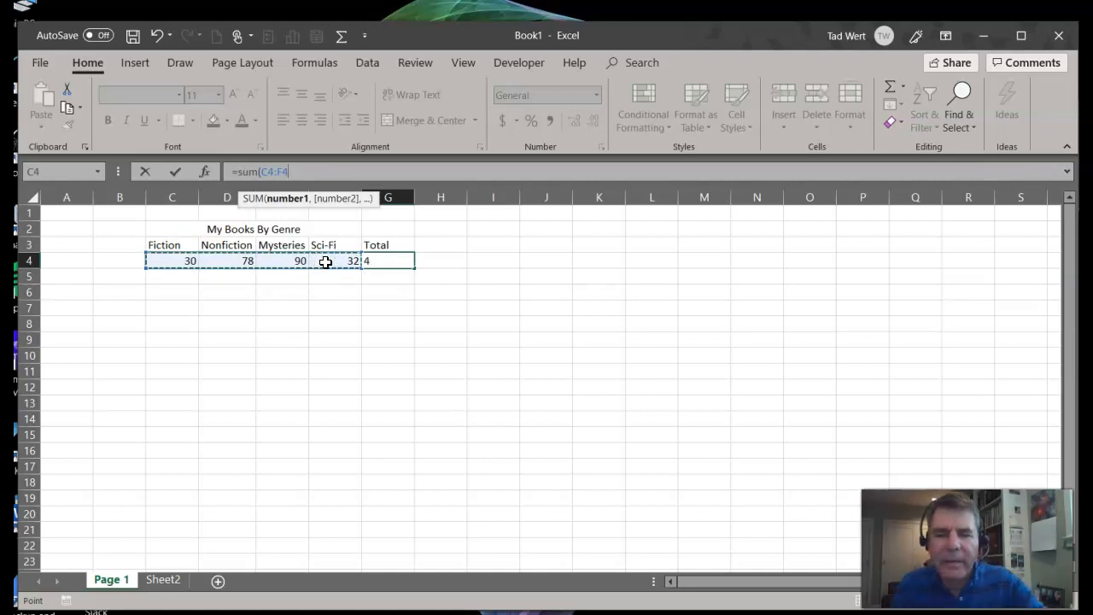
{"action": "type", "text": ")"}
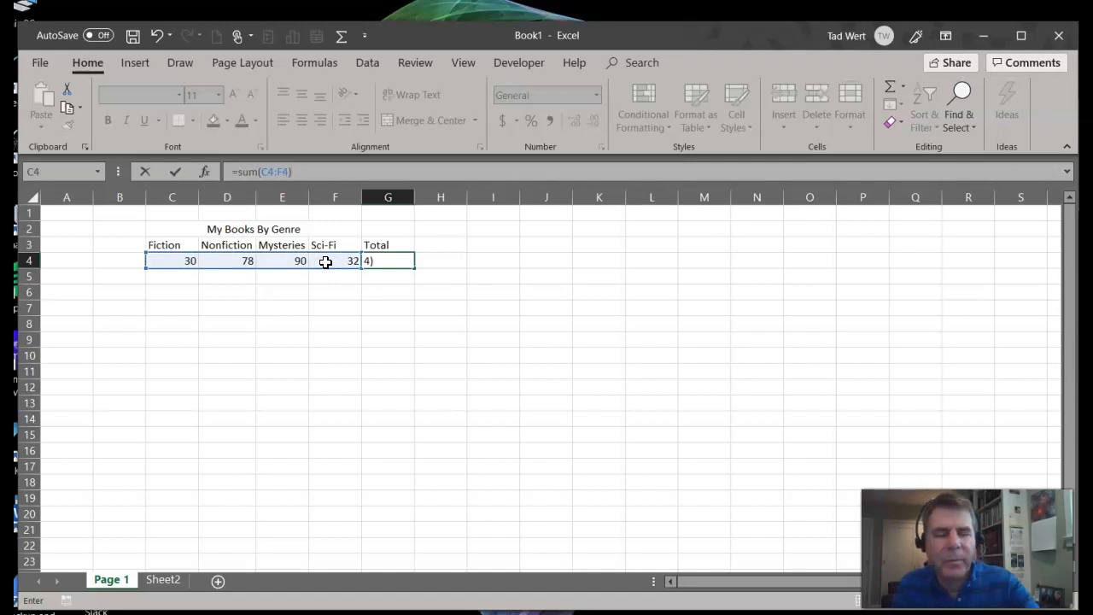
{"action": "key", "text": "Return"}
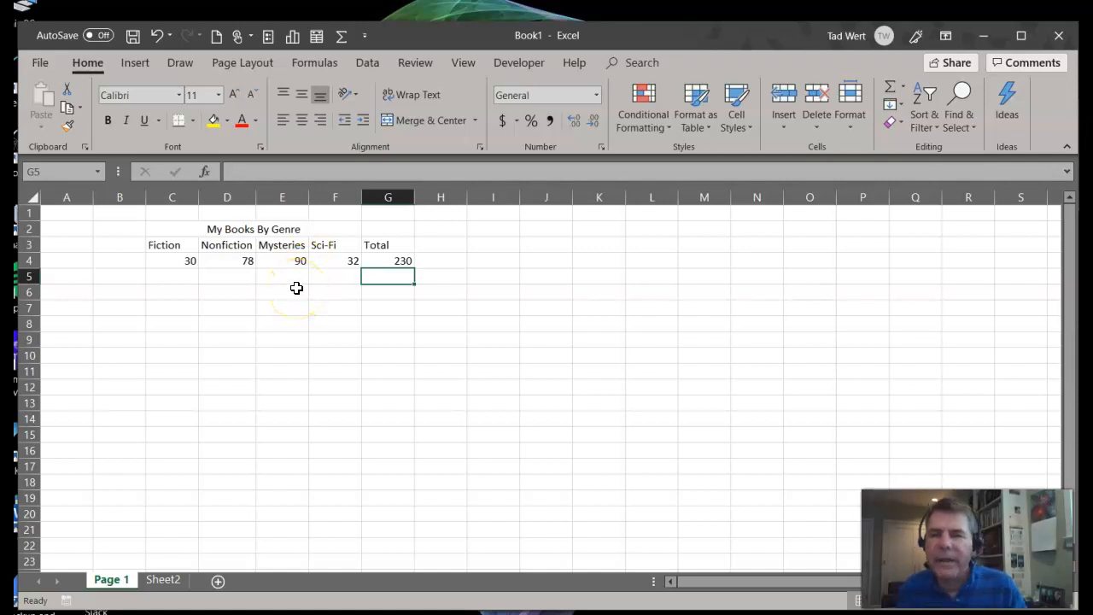
- Change the Mysteries count in cell E4 to 80 and the Fiction count in cell C4 to 35
{"action": "left_click", "coordinate": [288, 258]}
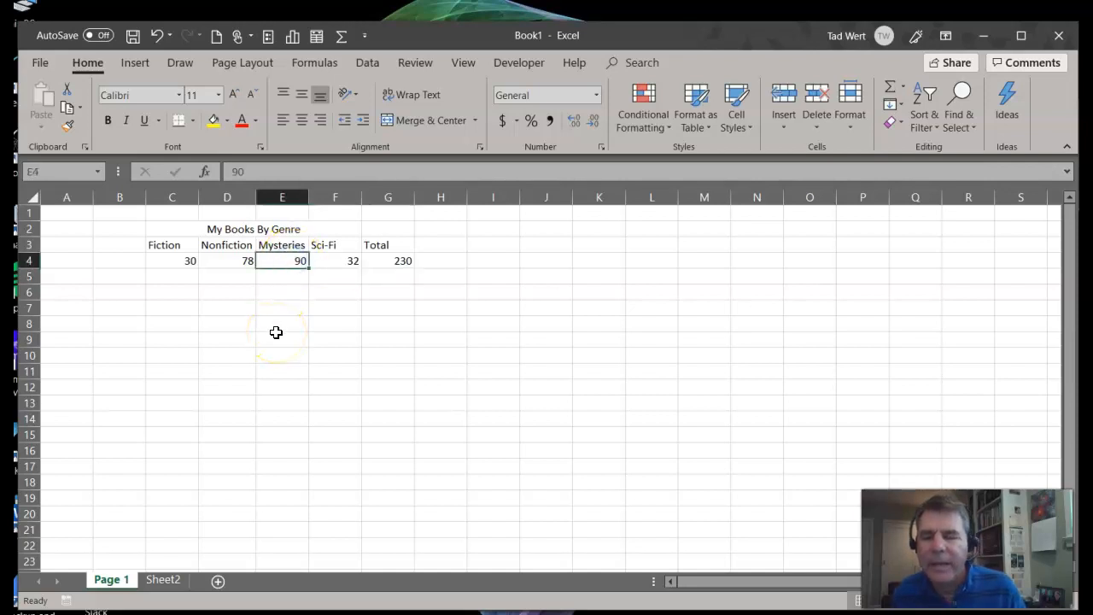
{"action": "type", "text": "80"}
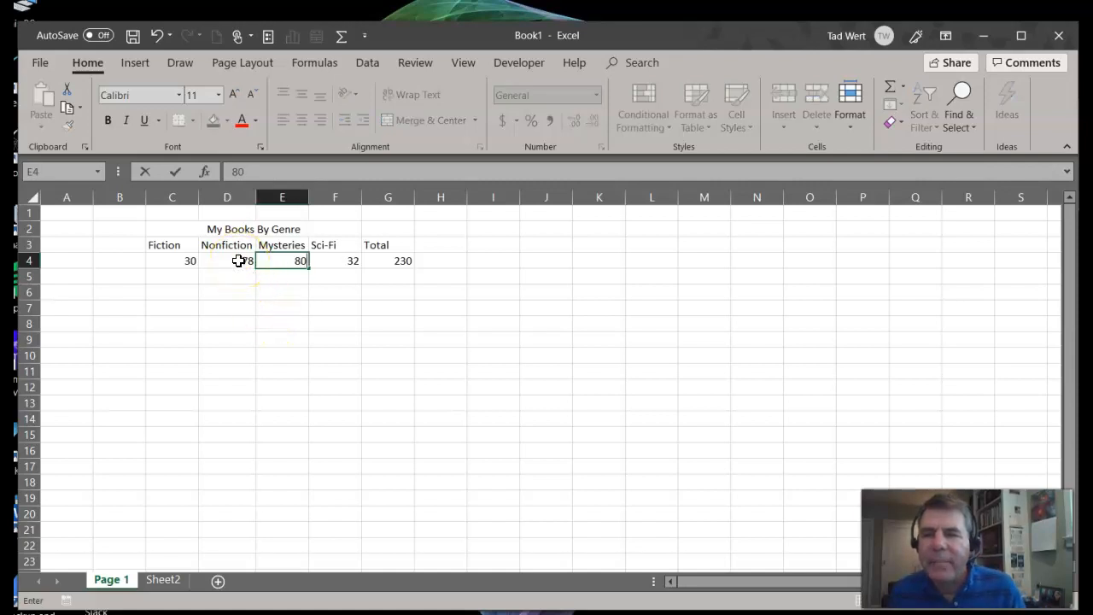
{"action": "left_click", "coordinate": [176, 261]}
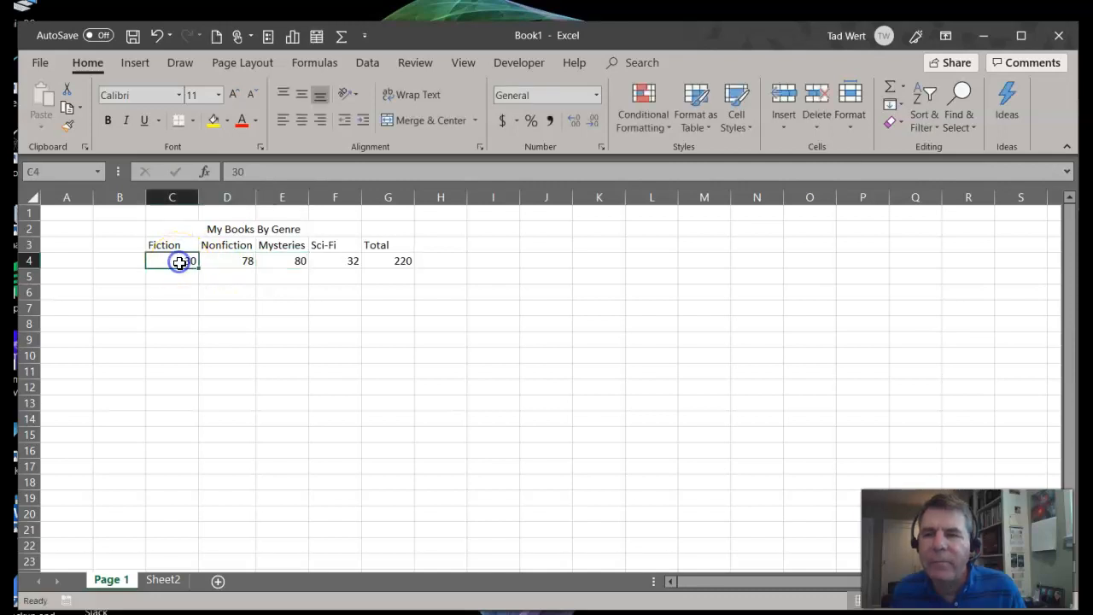
{"action": "type", "text": "35"}
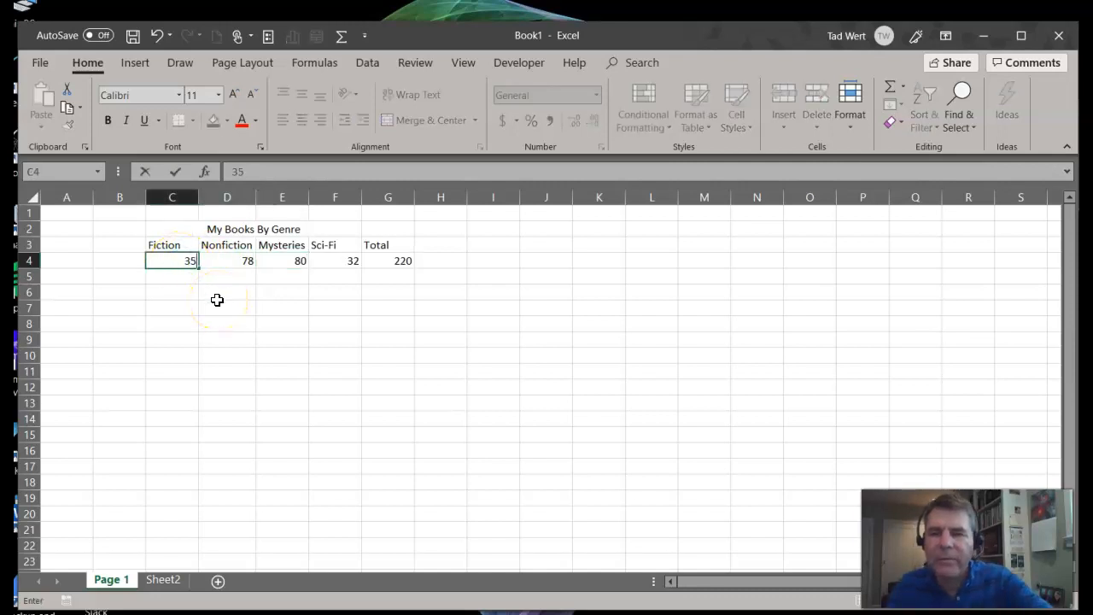
{"action": "key", "text": "Return"}
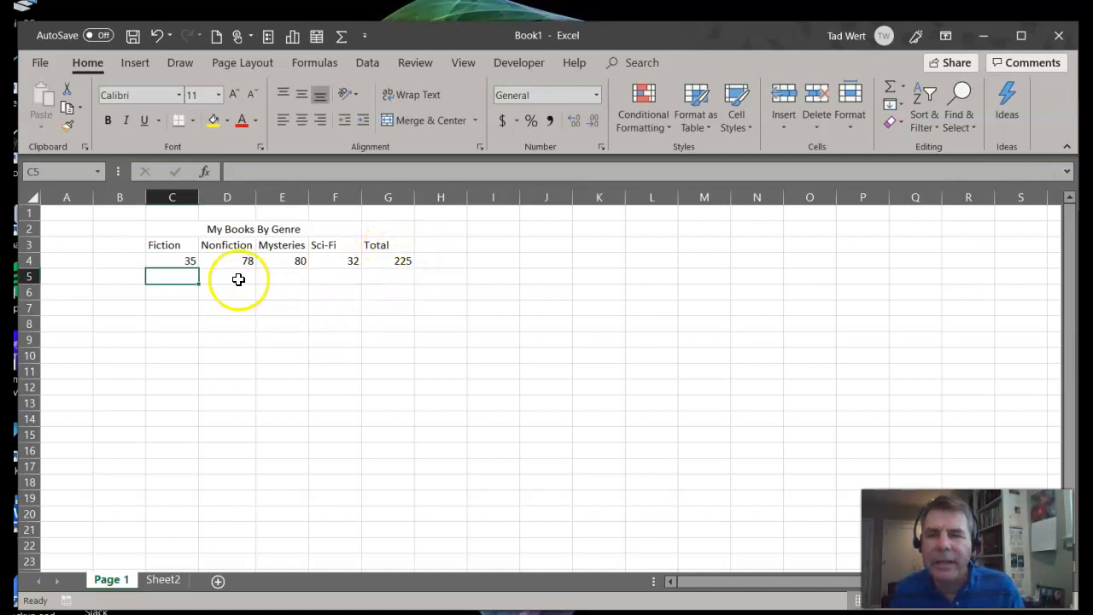
- Delete the SUM formula from the Total cell G4, leaving the cell empty
{"action": "left_click", "coordinate": [399, 261]}
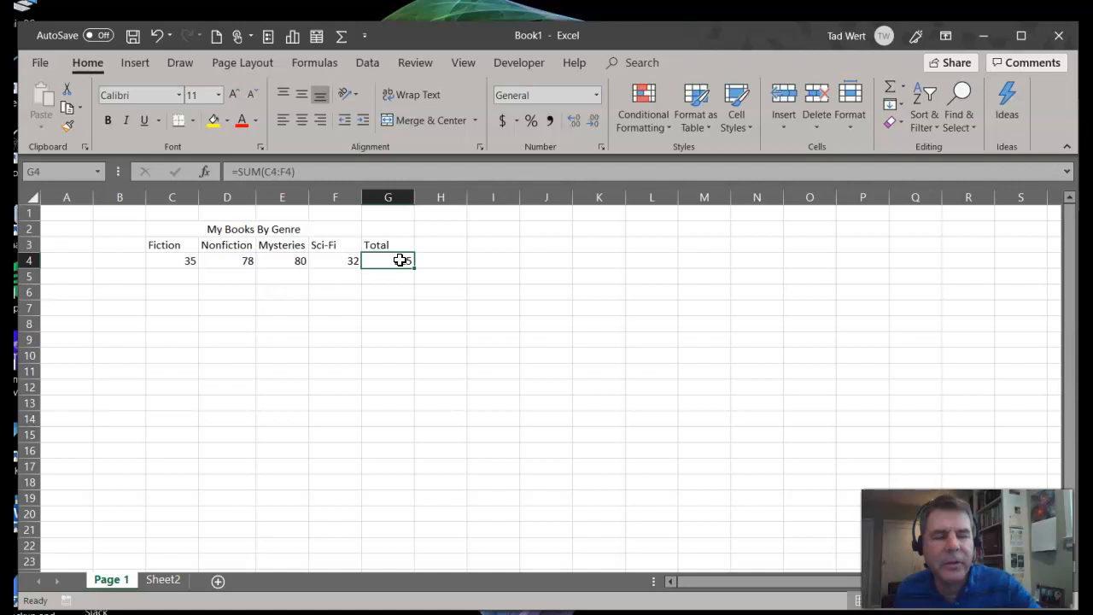
{"action": "double_click", "coordinate": [399, 260]}
{"action": "key", "text": "BackSpace"}
{"action": "key", "text": "BackSpace"}
{"action": "key", "text": "BackSpace"}
{"action": "key", "text": "BackSpace"}
{"action": "key", "text": "BackSpace"}
{"action": "key", "text": "BackSpace"}
{"action": "key", "text": "BackSpace"}
{"action": "key", "text": "BackSpace"}
{"action": "key", "text": "BackSpace"}
{"action": "key", "text": "BackSpace"}
{"action": "key", "text": "BackSpace"}
{"action": "left_click", "coordinate": [363, 307]}
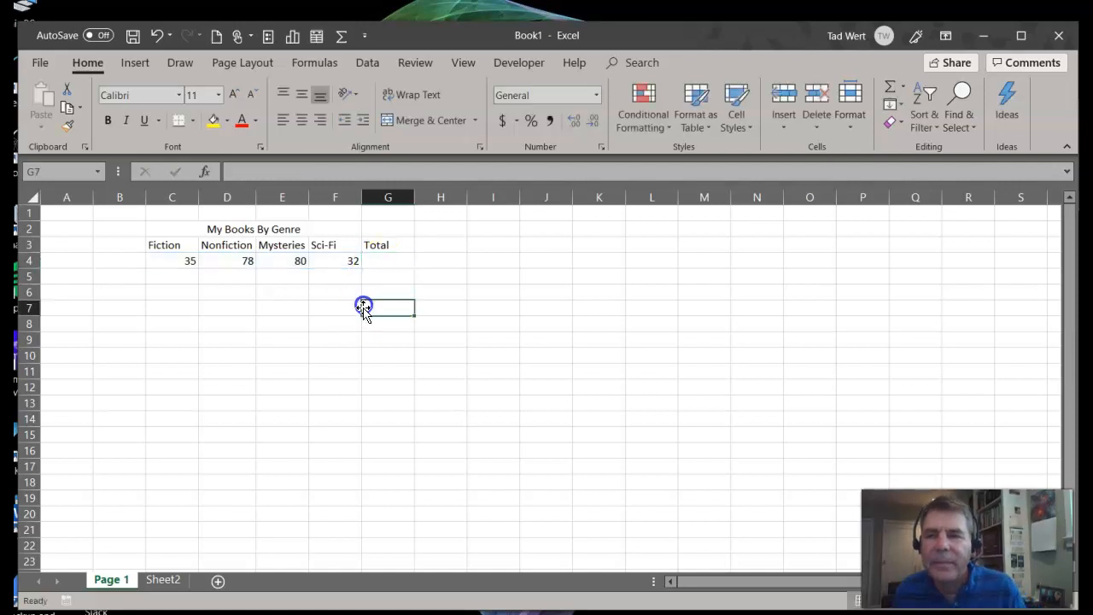
- Total the genre counts C4:F4 with the AutoSum Sum function and check the resulting formula in cell G4
{"action": "left_click_drag", "start_coordinate": [170, 260], "coordinate": [347, 261]}
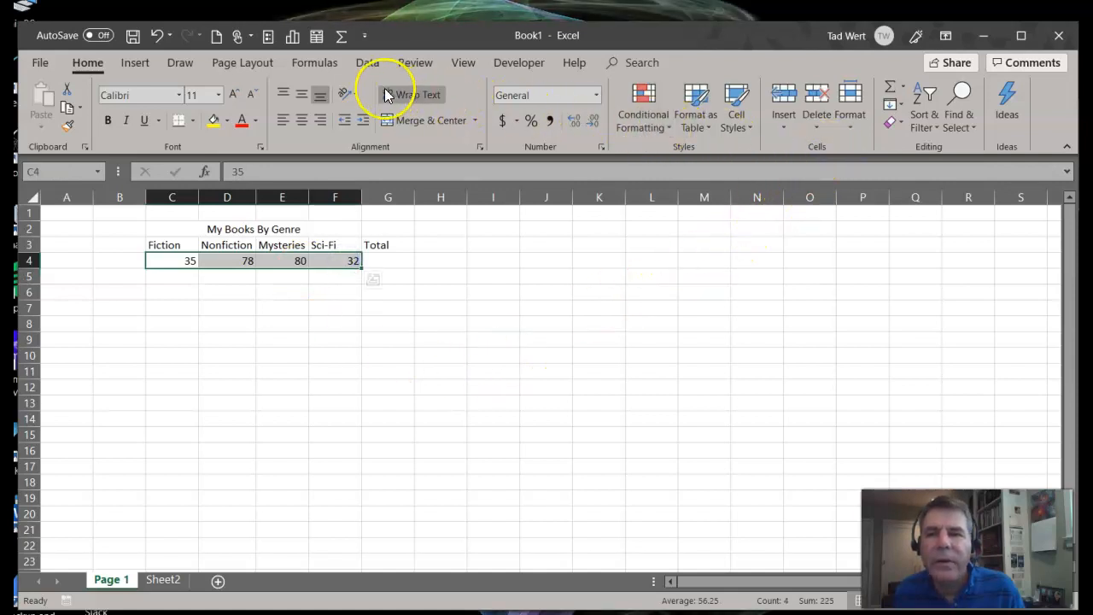
{"action": "left_click", "coordinate": [902, 89]}
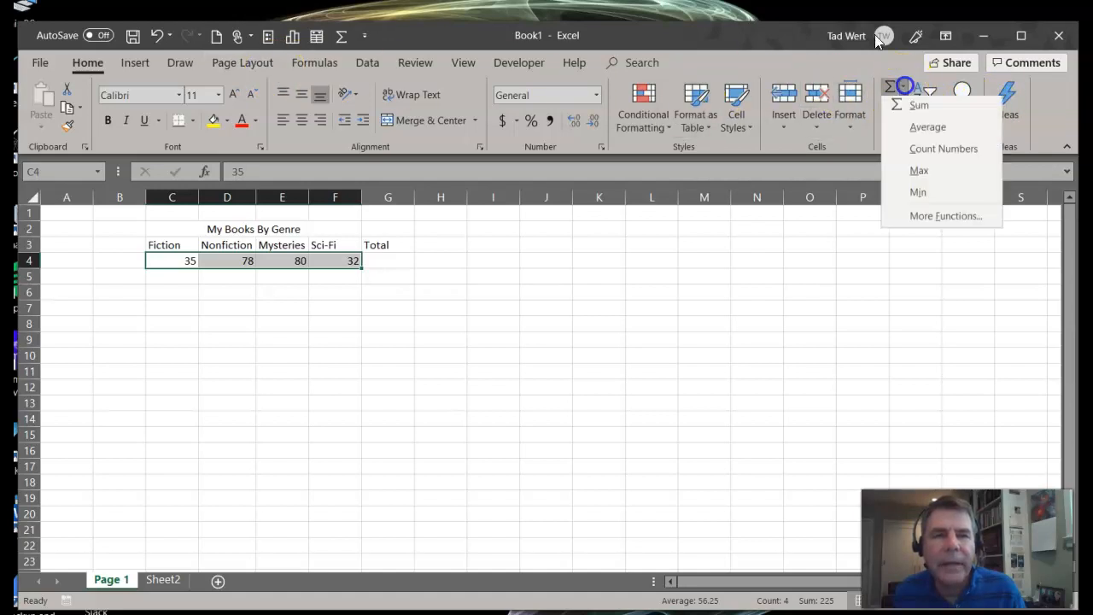
{"action": "left_click", "coordinate": [911, 112]}
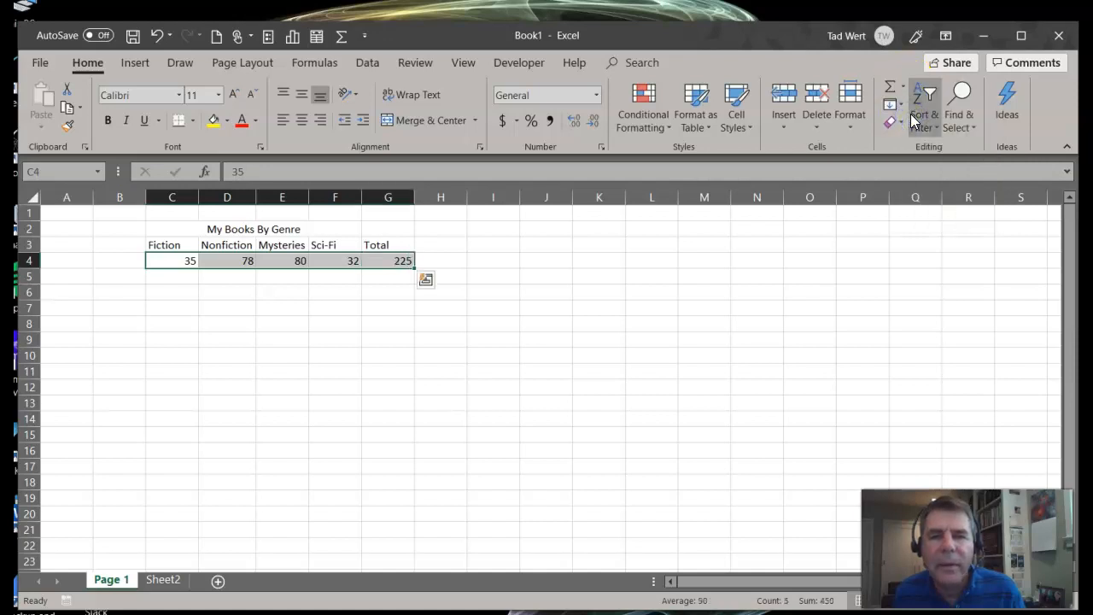
{"action": "left_click", "coordinate": [420, 382]}
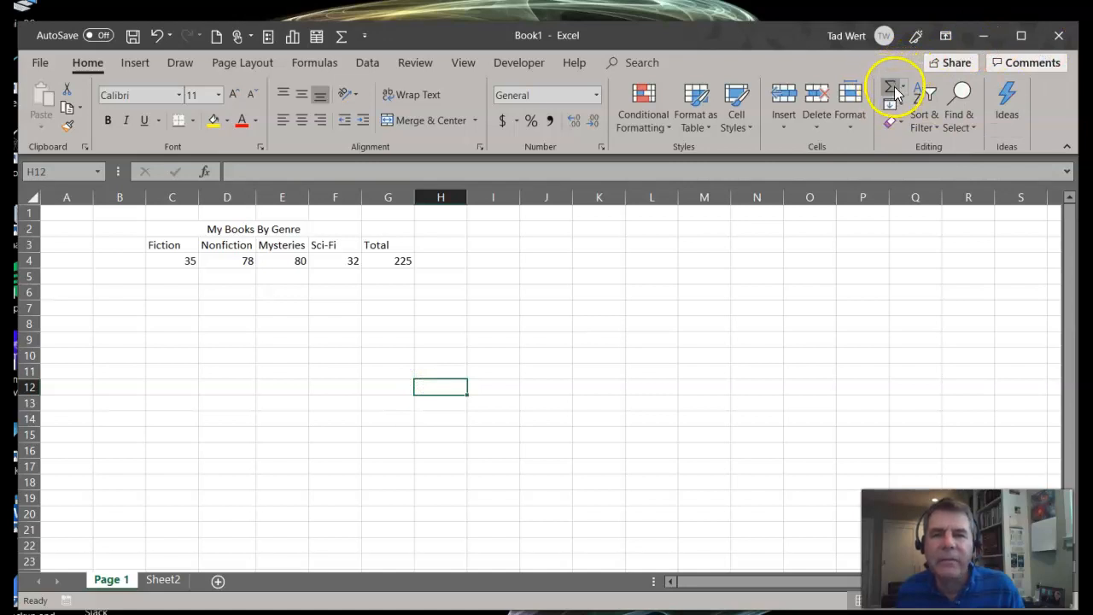
{"action": "left_click", "coordinate": [396, 260]}
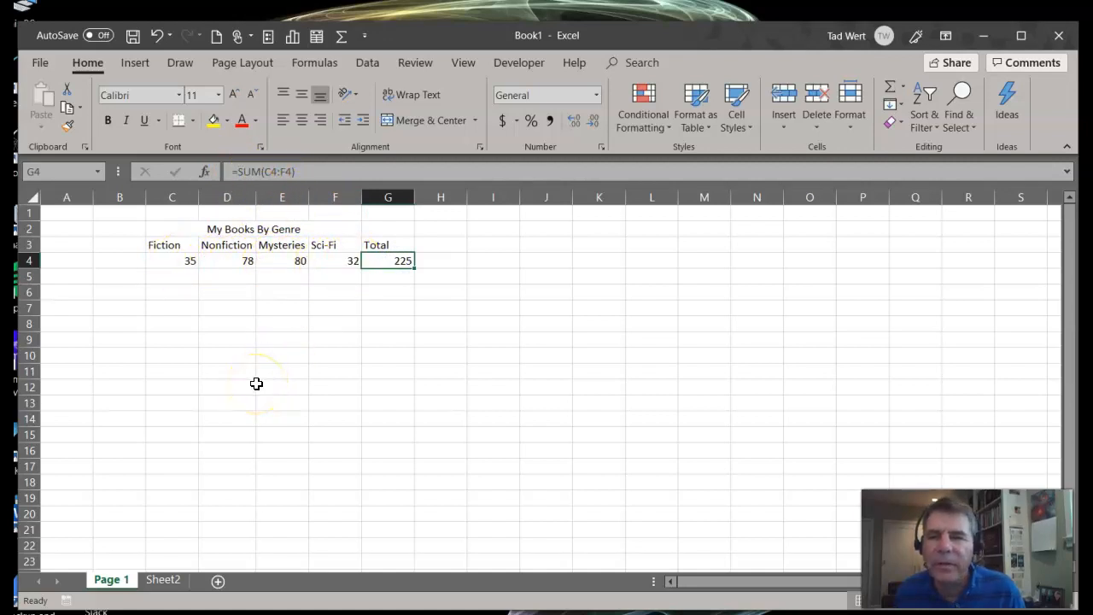
- Unmerge the "My Books By Genre" title and merge and center it across C2:G2, including the Total column
{"action": "left_click", "coordinate": [162, 230]}
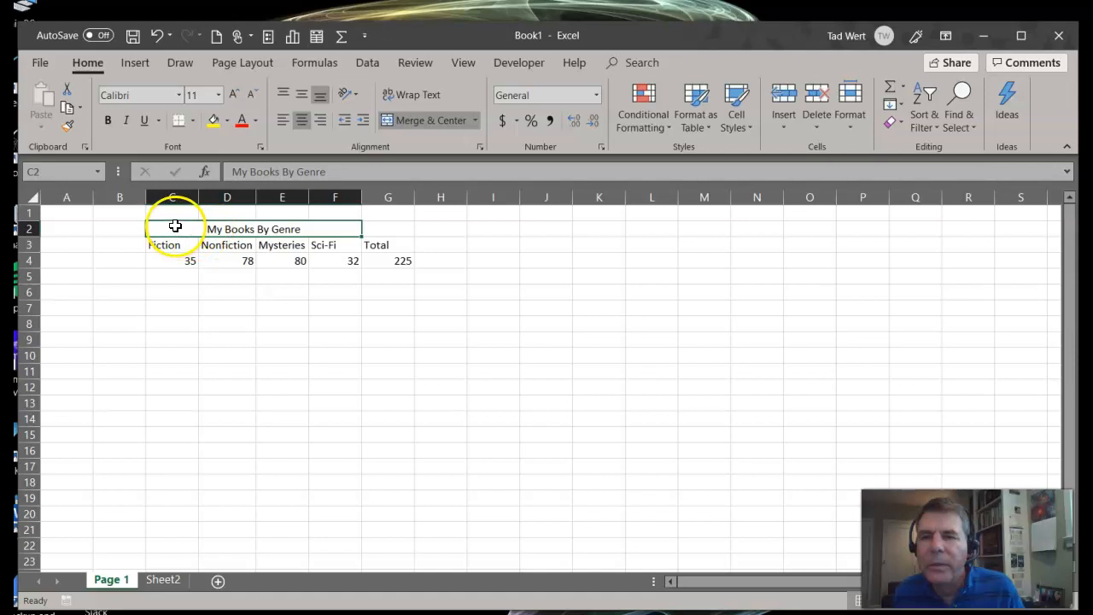
{"action": "left_click_drag", "start_coordinate": [284, 221], "coordinate": [386, 229]}
{"action": "left_click", "coordinate": [421, 120]}
{"action": "left_click", "coordinate": [422, 120]}
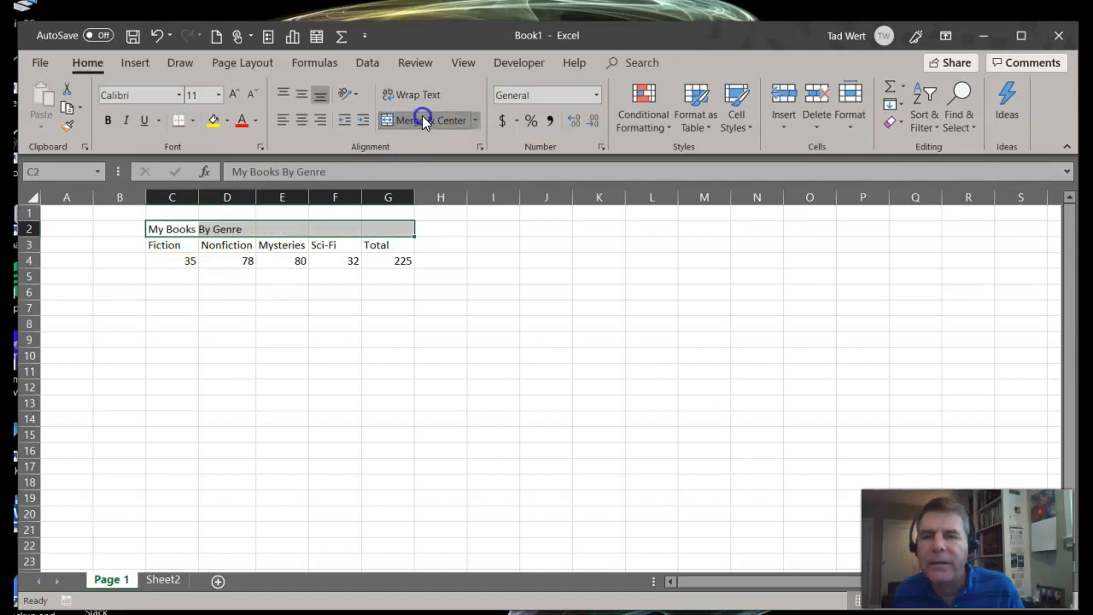
- Fill the merged title cell with yellow and the column headings C3:G3 with light blue
{"action": "left_click", "coordinate": [214, 118]}
{"action": "left_click_drag", "start_coordinate": [177, 248], "coordinate": [373, 239]}
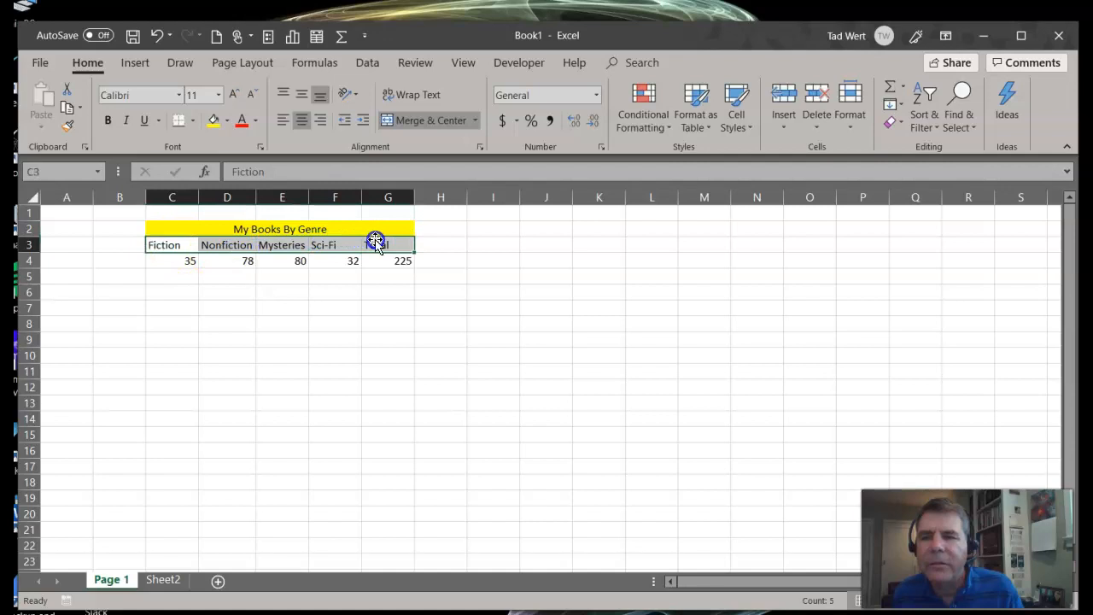
{"action": "left_click", "coordinate": [227, 121]}
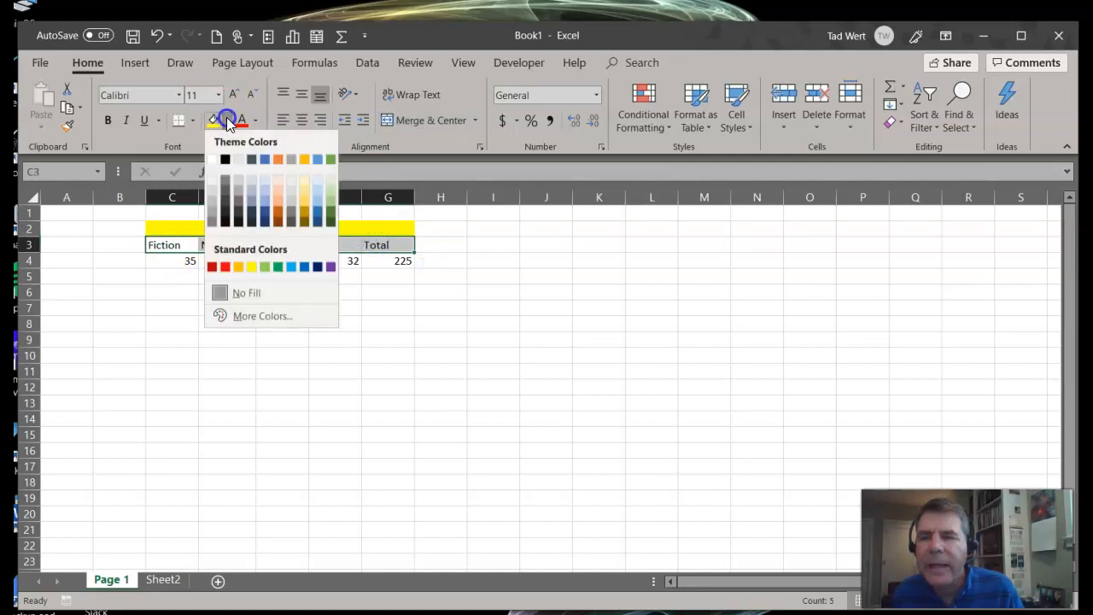
{"action": "left_click", "coordinate": [293, 272]}
{"action": "left_click", "coordinate": [285, 307]}
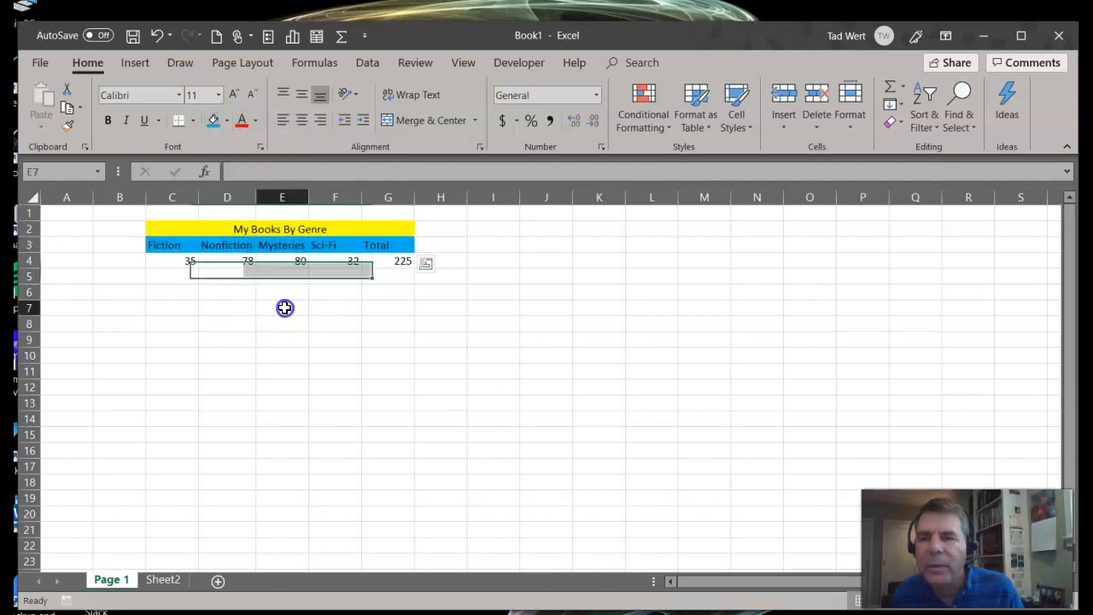
- Apply All Borders to the whole books table, C2:G4
{"action": "left_click_drag", "start_coordinate": [176, 230], "coordinate": [303, 256]}
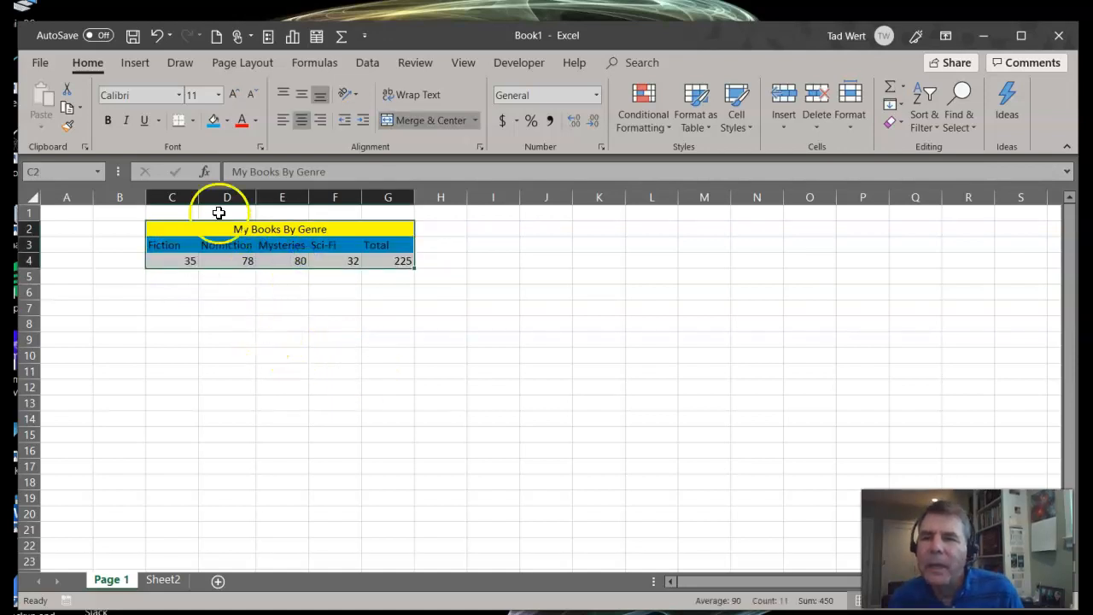
{"action": "left_click", "coordinate": [194, 124]}
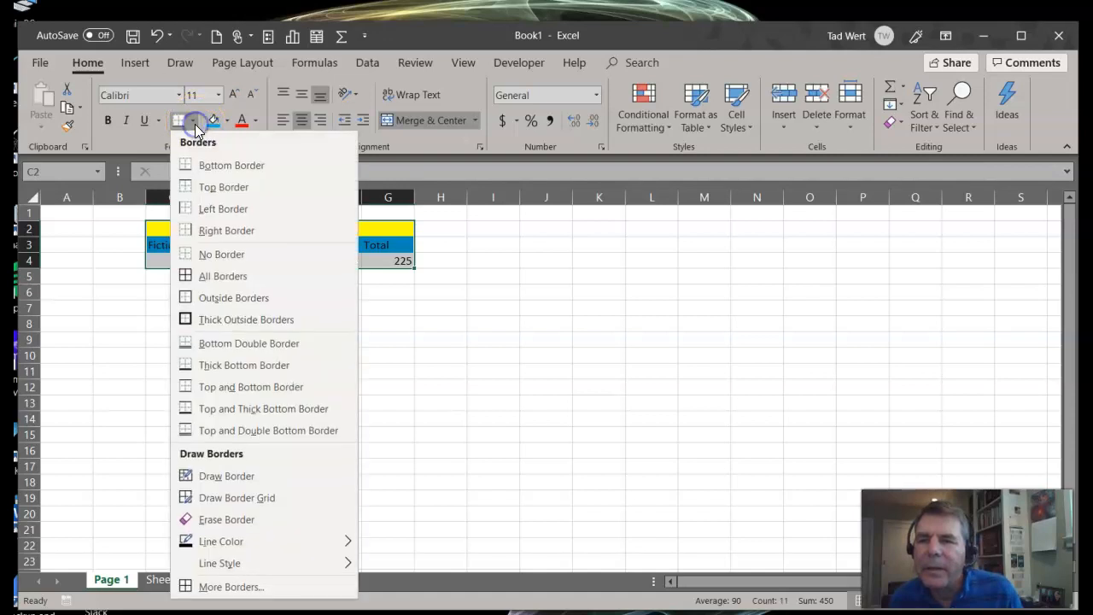
{"action": "left_click", "coordinate": [205, 276]}
{"action": "left_click", "coordinate": [218, 341]}
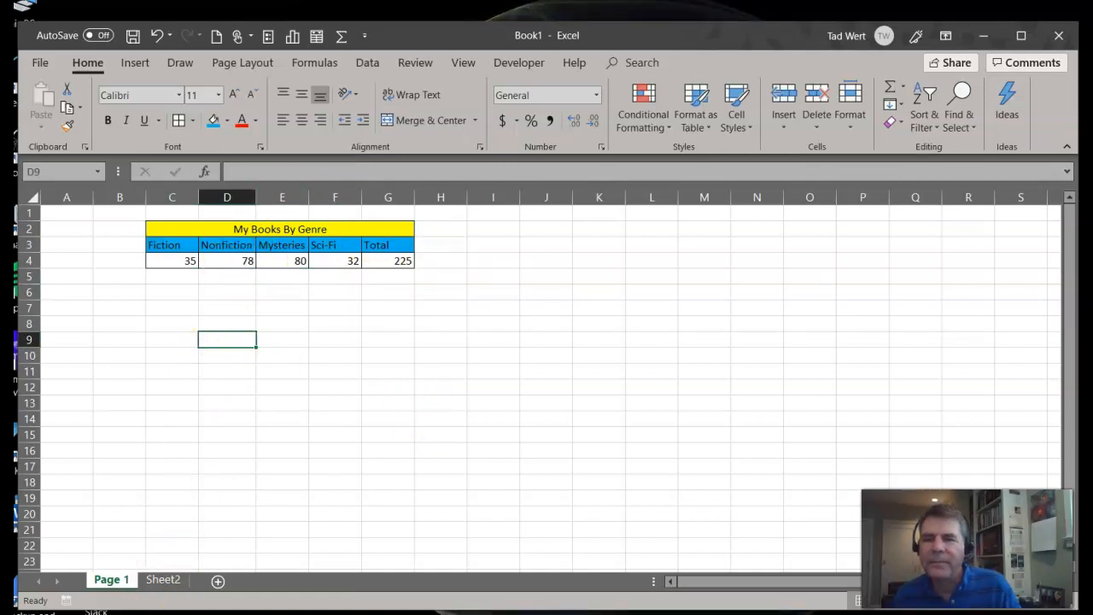
{"action": "left_click", "coordinate": [227, 452]}
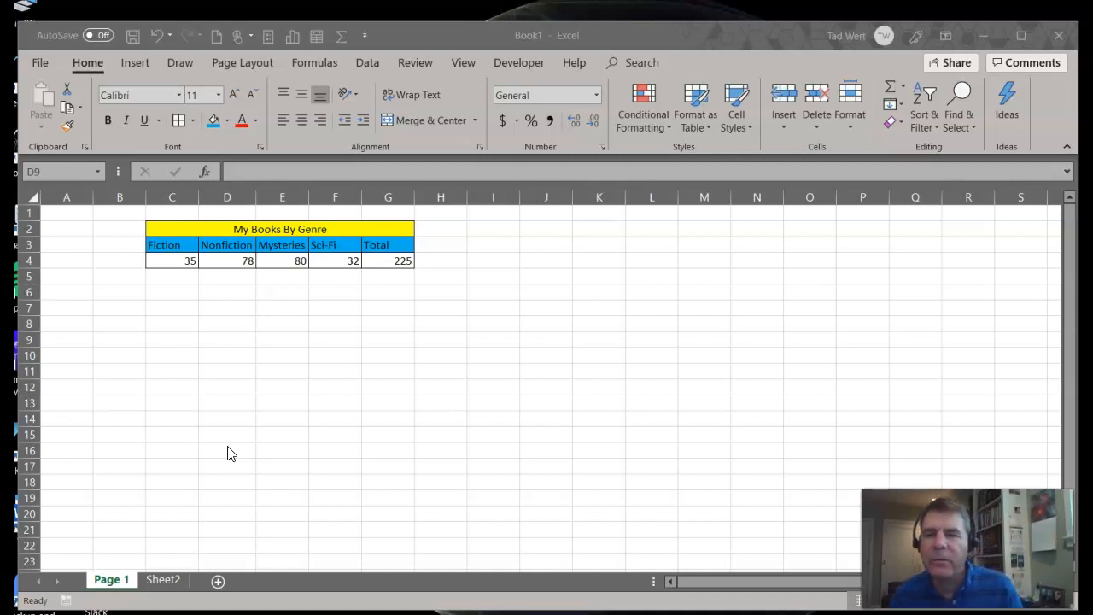
{"action": "left_click", "coordinate": [235, 438]}
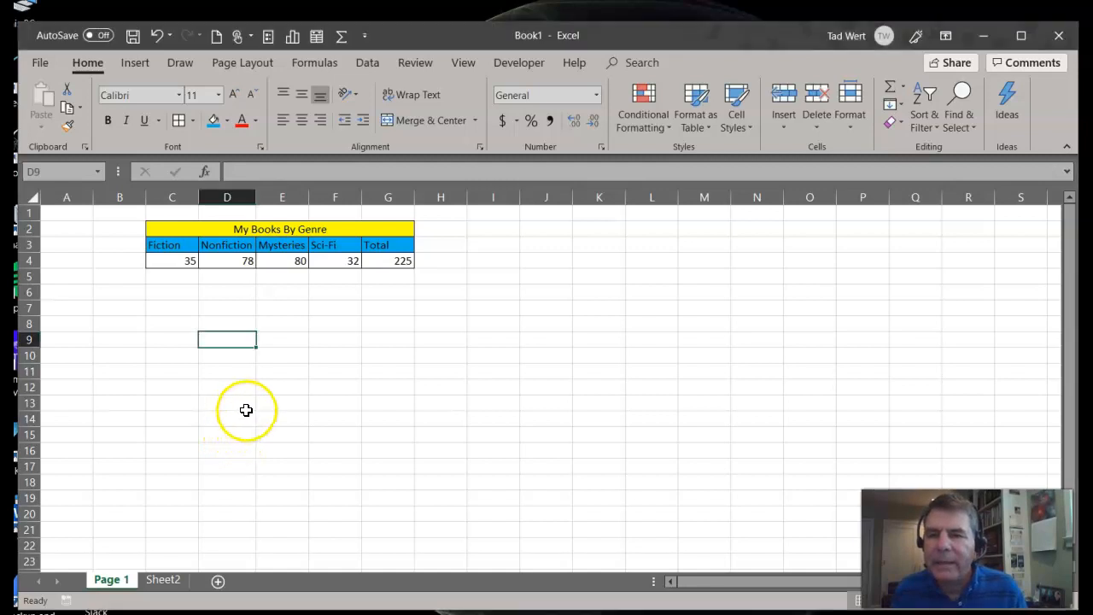
{"action": "type", "text": "sqrt"}
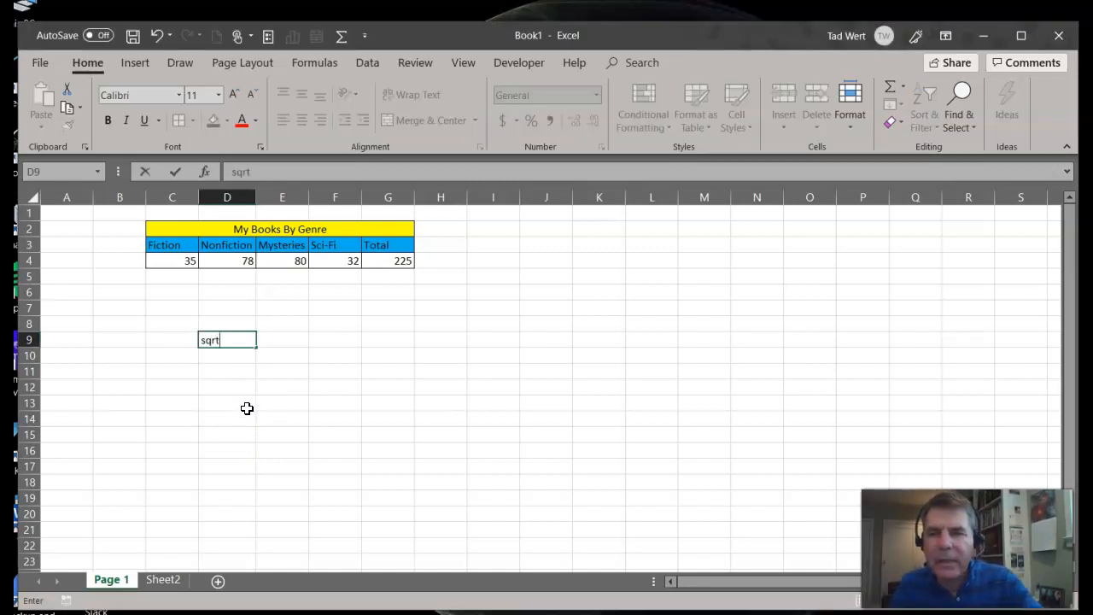
{"action": "key", "text": "BackSpace"}
{"action": "key", "text": "BackSpace"}
{"action": "key", "text": "BackSpace"}
{"action": "key", "text": "BackSpace"}
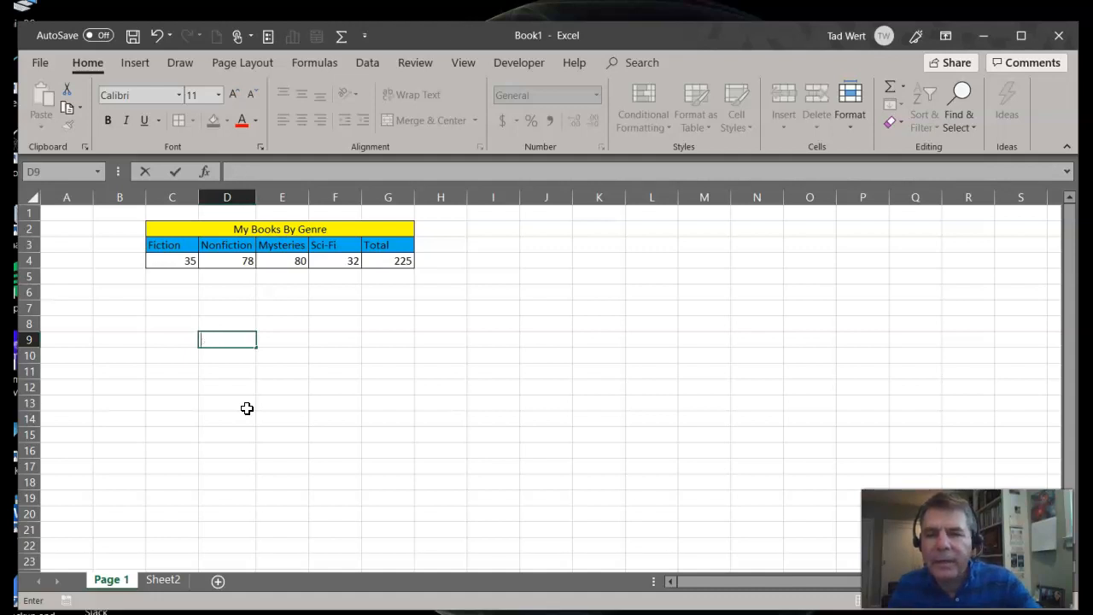
- Enter the formula =sqrt(49) in cell D9 to calculate a square root
{"action": "type", "text": "="}
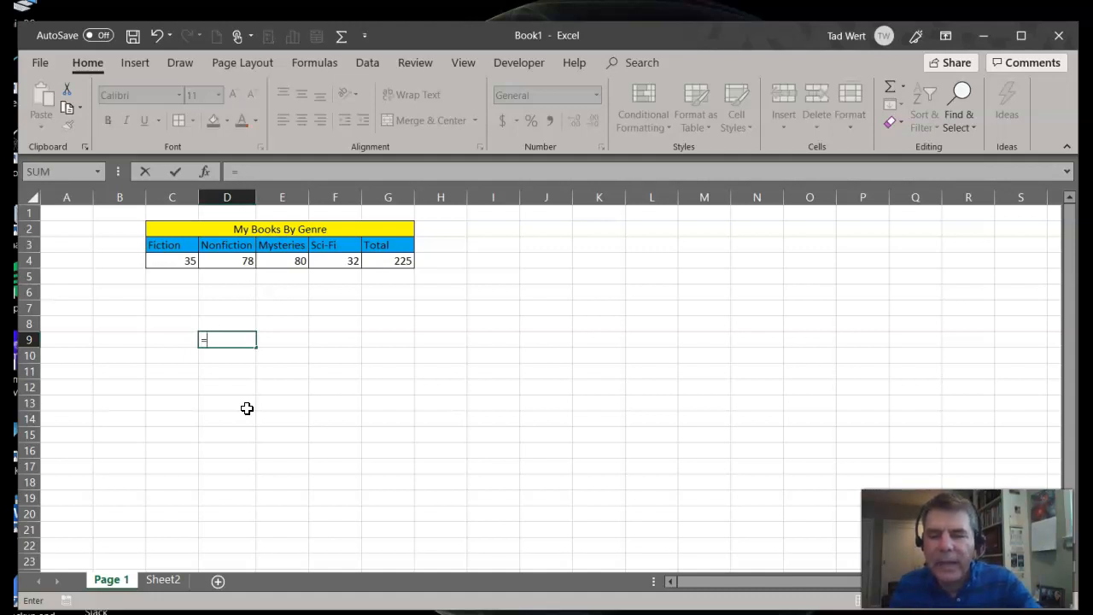
{"action": "type", "text": "sq"}
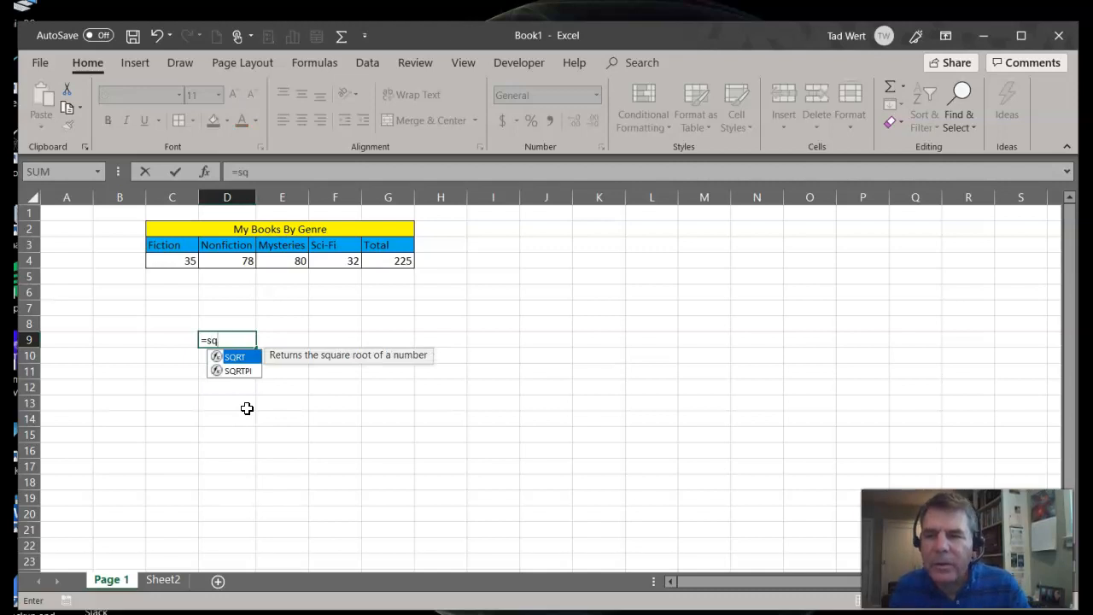
{"action": "type", "text": "rt"}
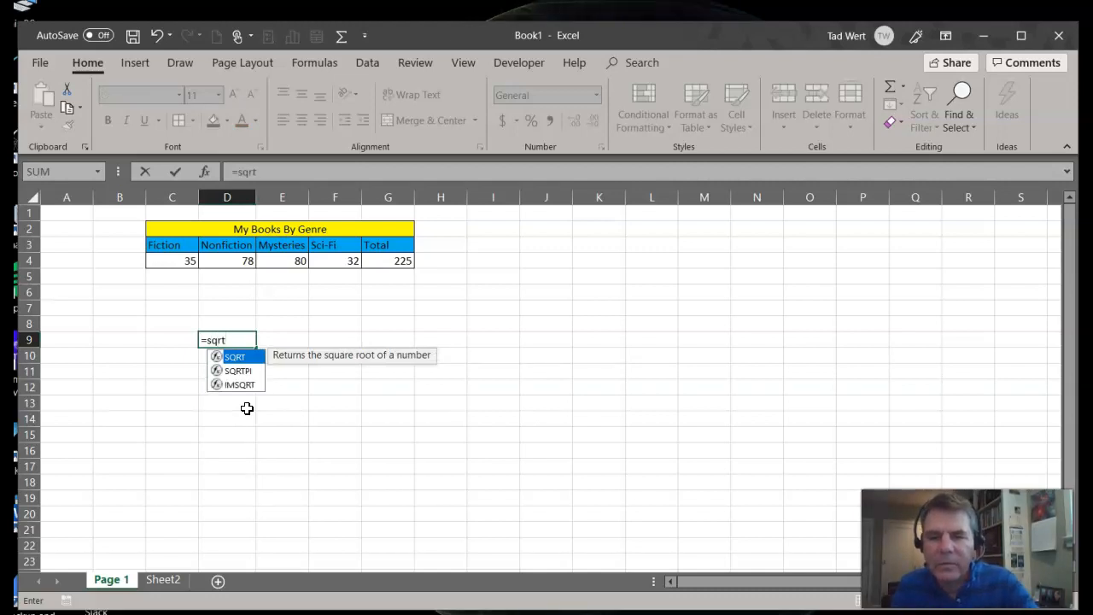
{"action": "type", "text": "("}
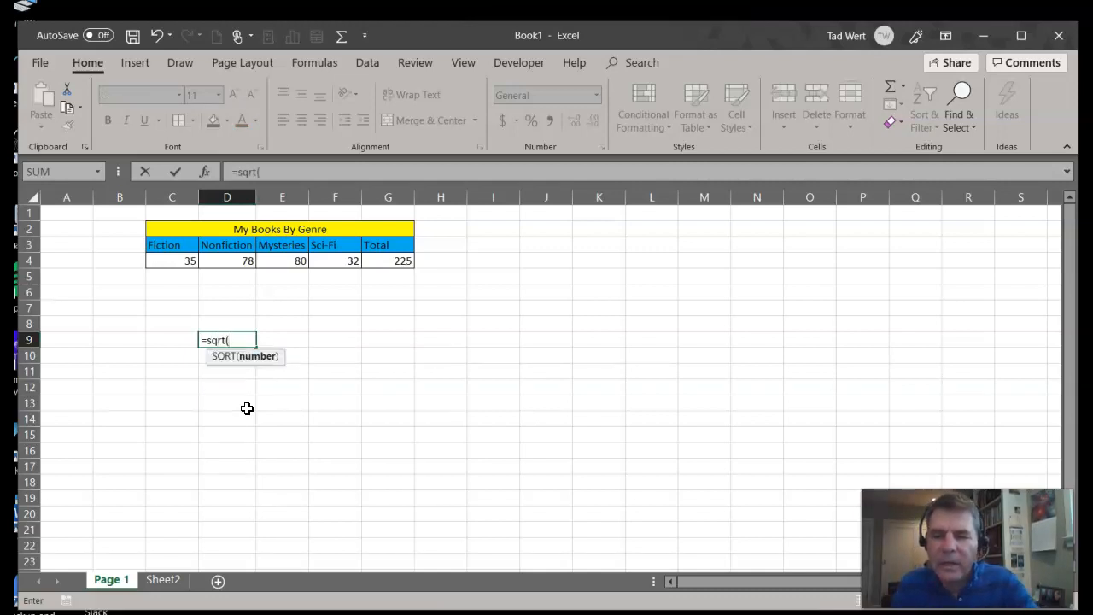
{"action": "type", "text": "49)"}
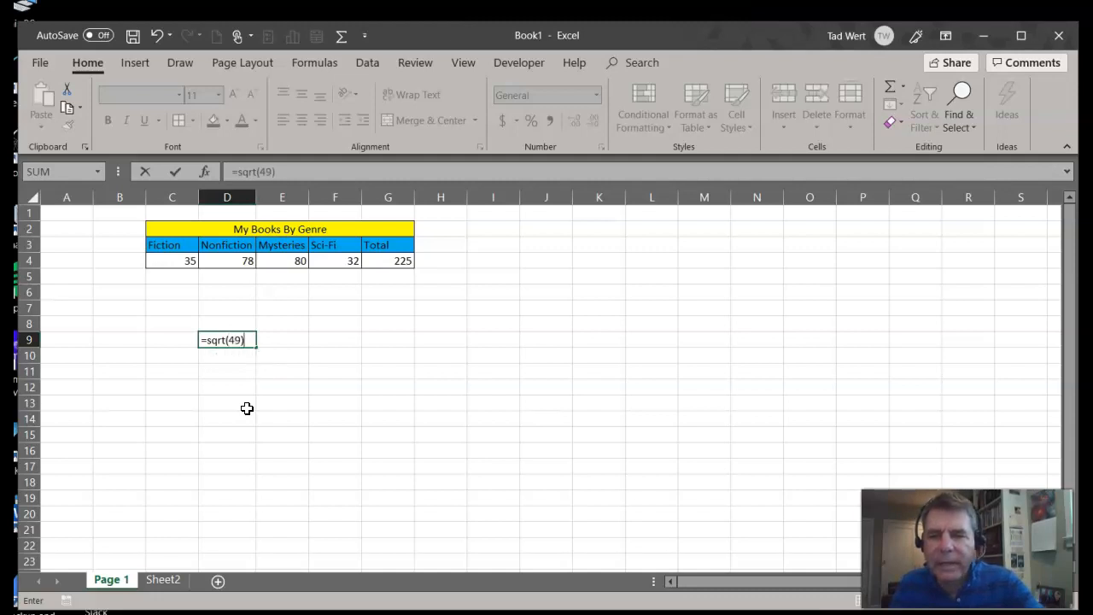
{"action": "key", "text": "Return"}
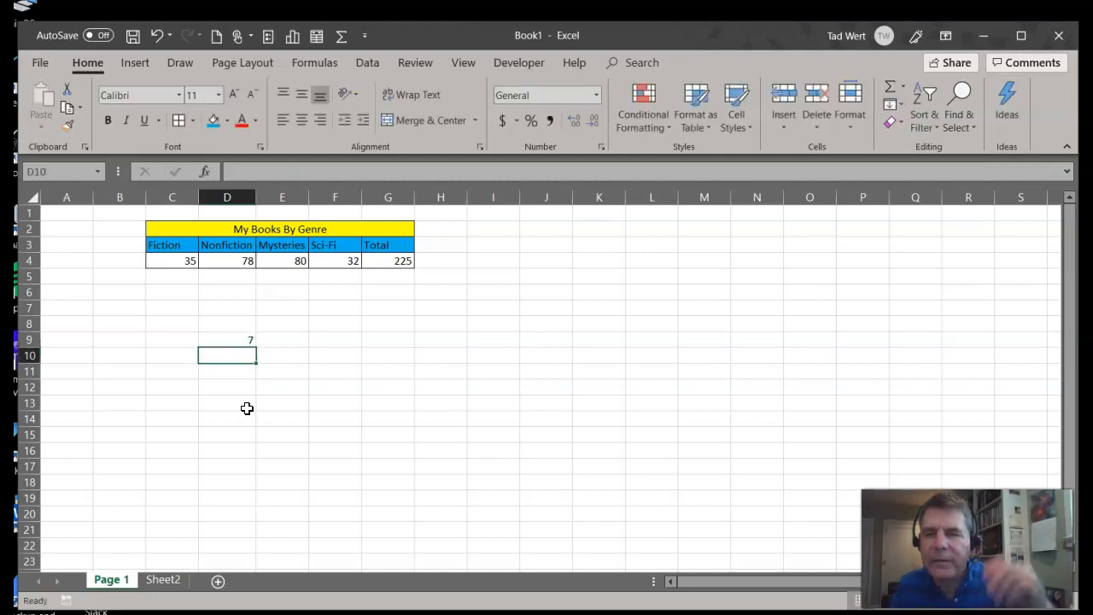